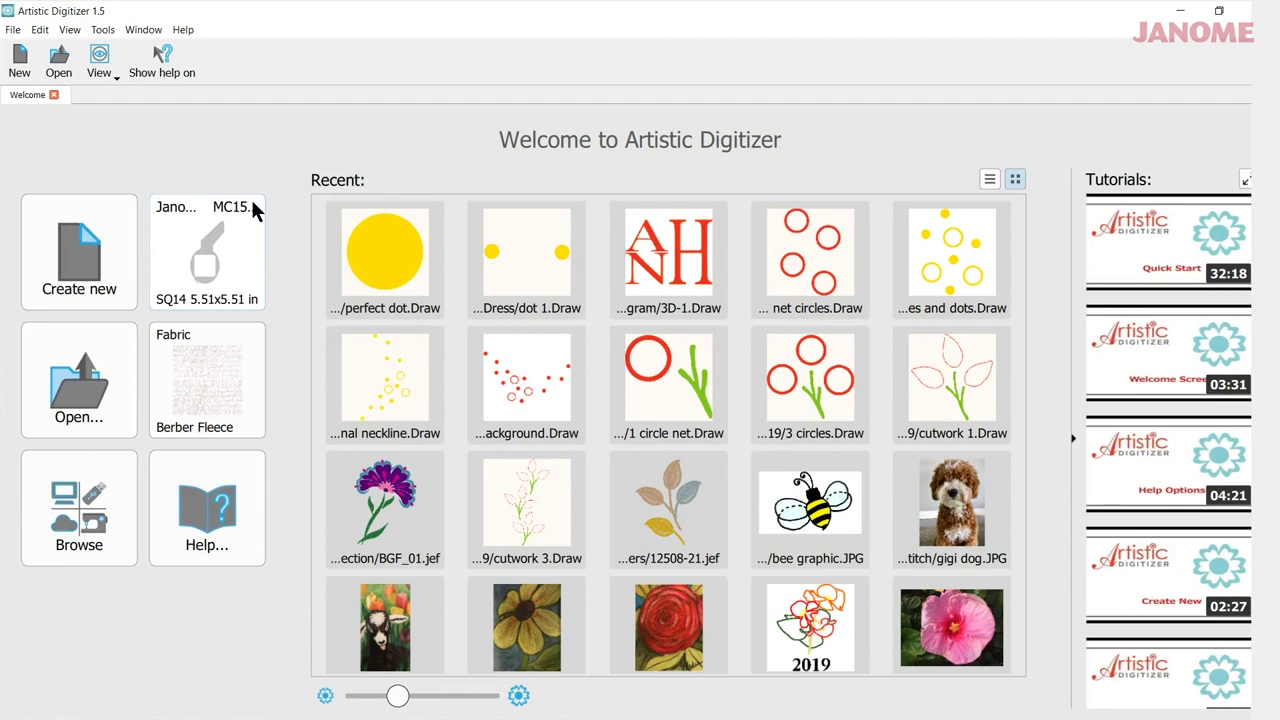
# Bring up the taskbar showing the '1a.jpg - Photos' button.
pyautogui.moveTo(674, 712)
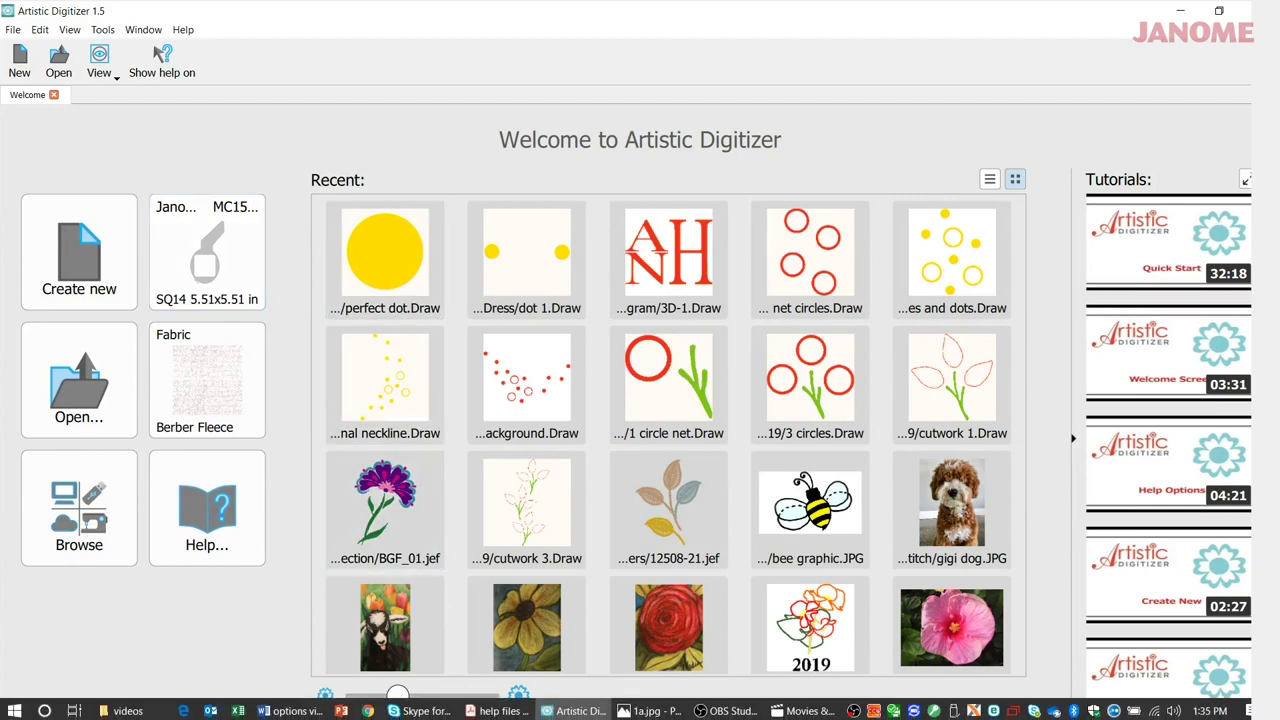
# Show 1a.jpg, step through 2a.jpg, 3a.jpg and 4a.jpg, then close Photos.
pyautogui.click(650, 708)
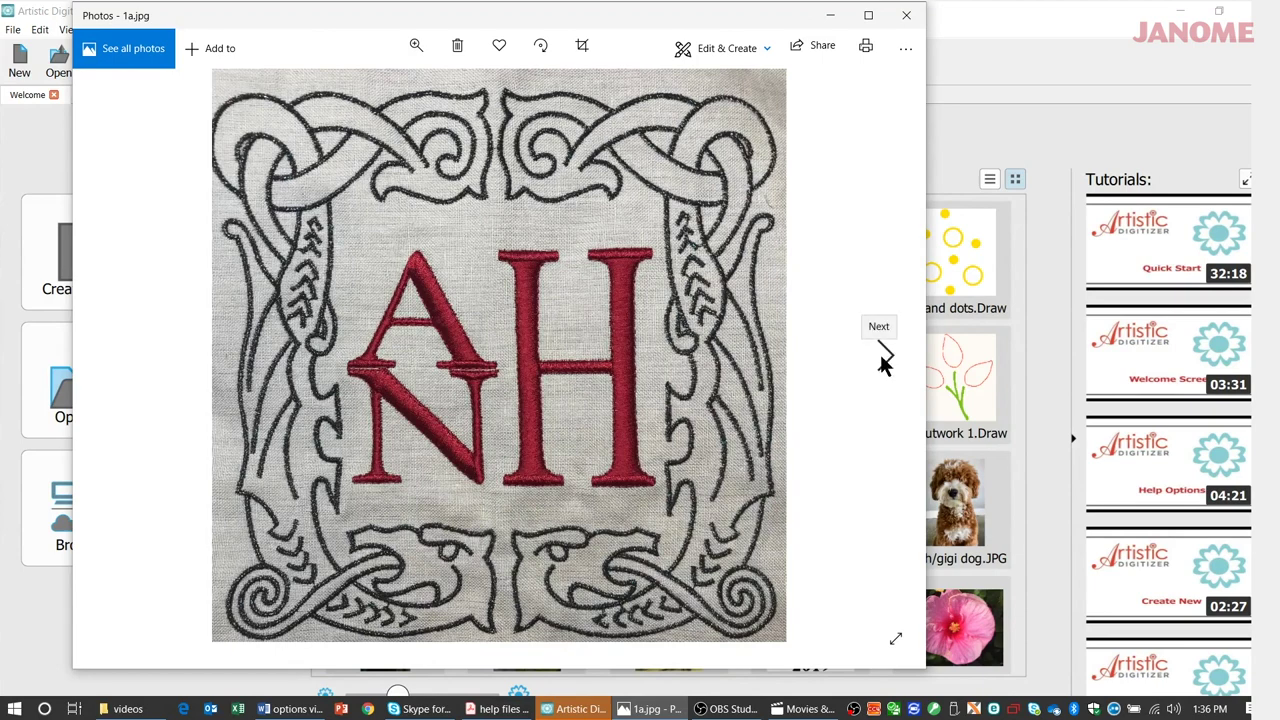
pyautogui.click(880, 357)
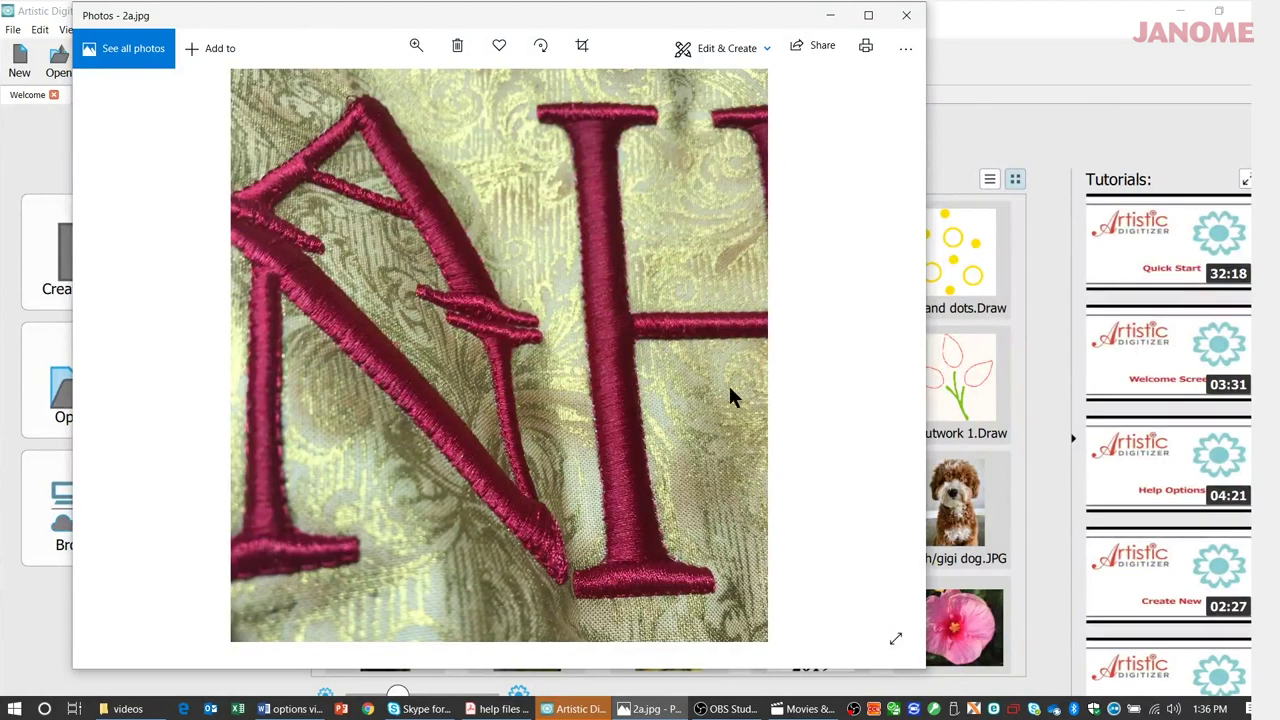
pyautogui.click(880, 350)
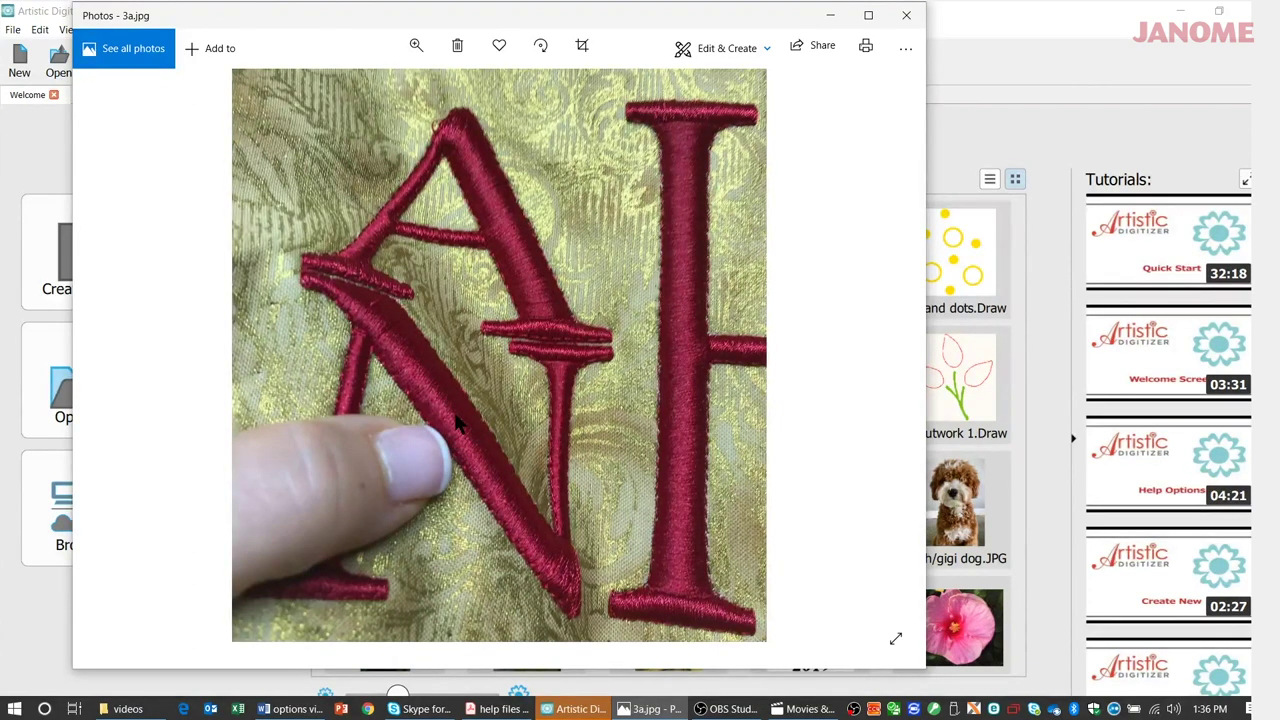
pyautogui.click(887, 350)
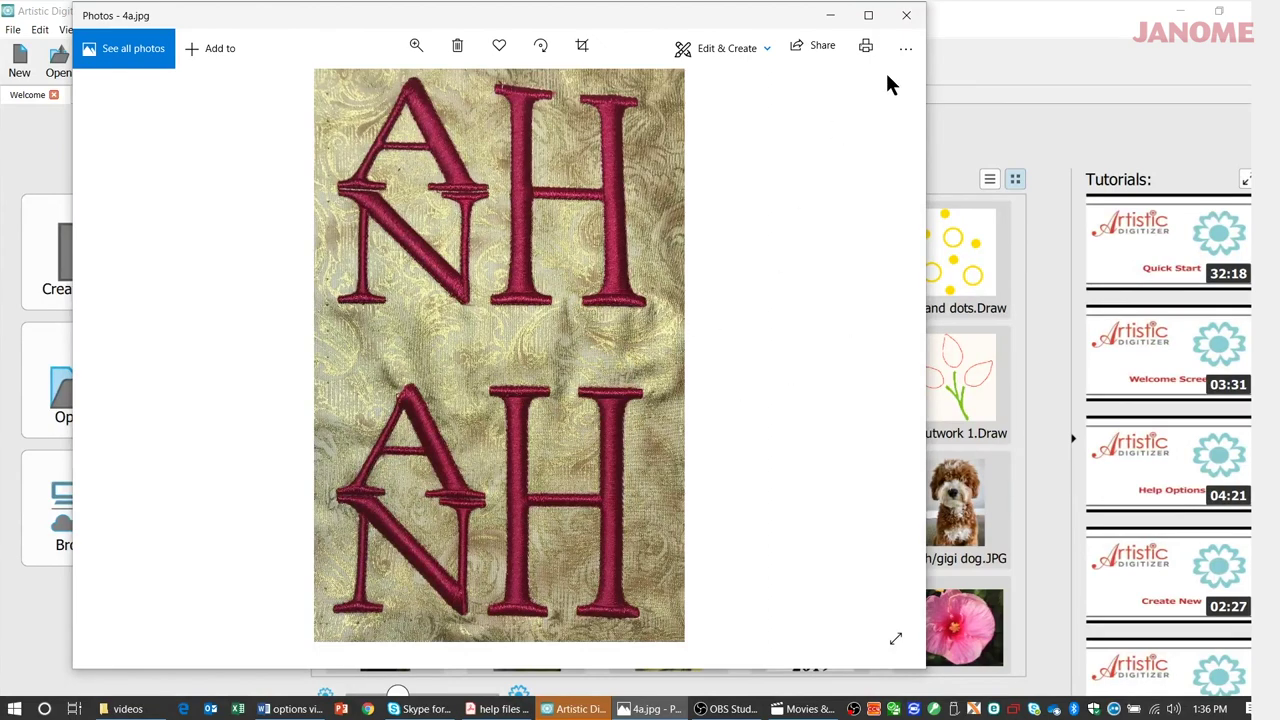
pyautogui.click(908, 17)
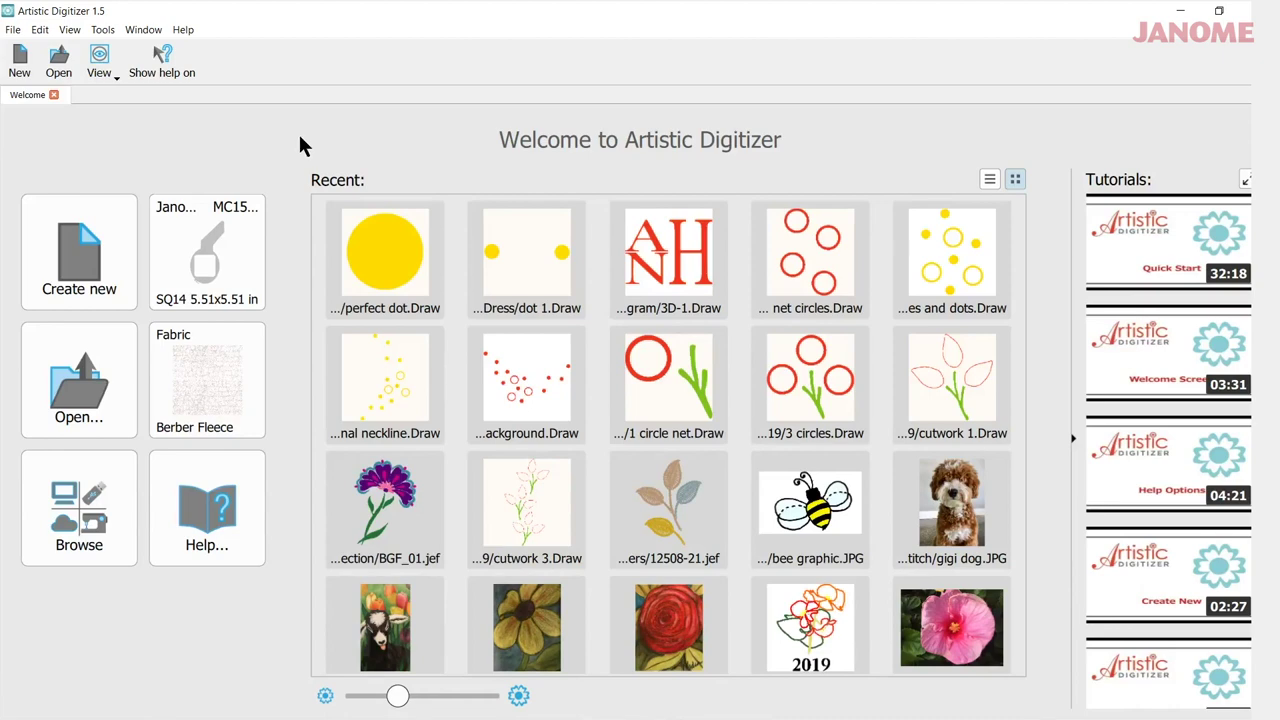
# Start a new design and open the New monogram dialog, moved aside.
pyautogui.click(81, 258)
pyautogui.click(78, 257)
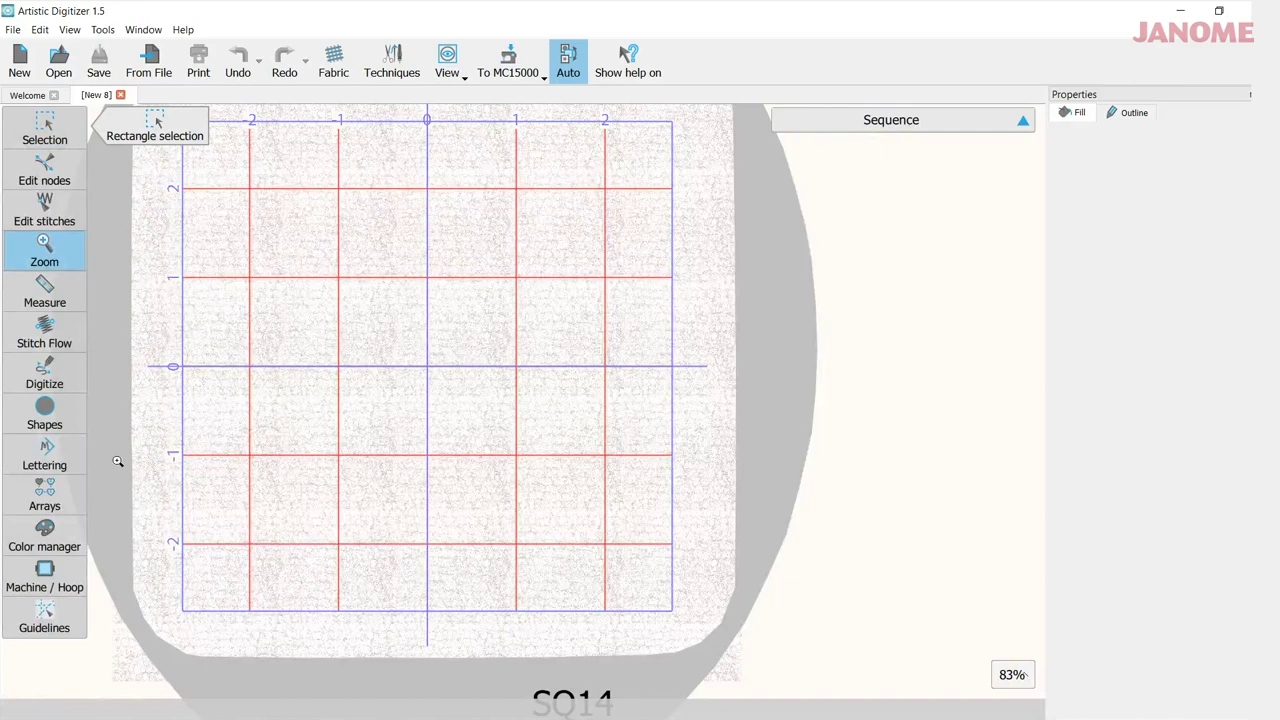
pyautogui.moveTo(72, 462)
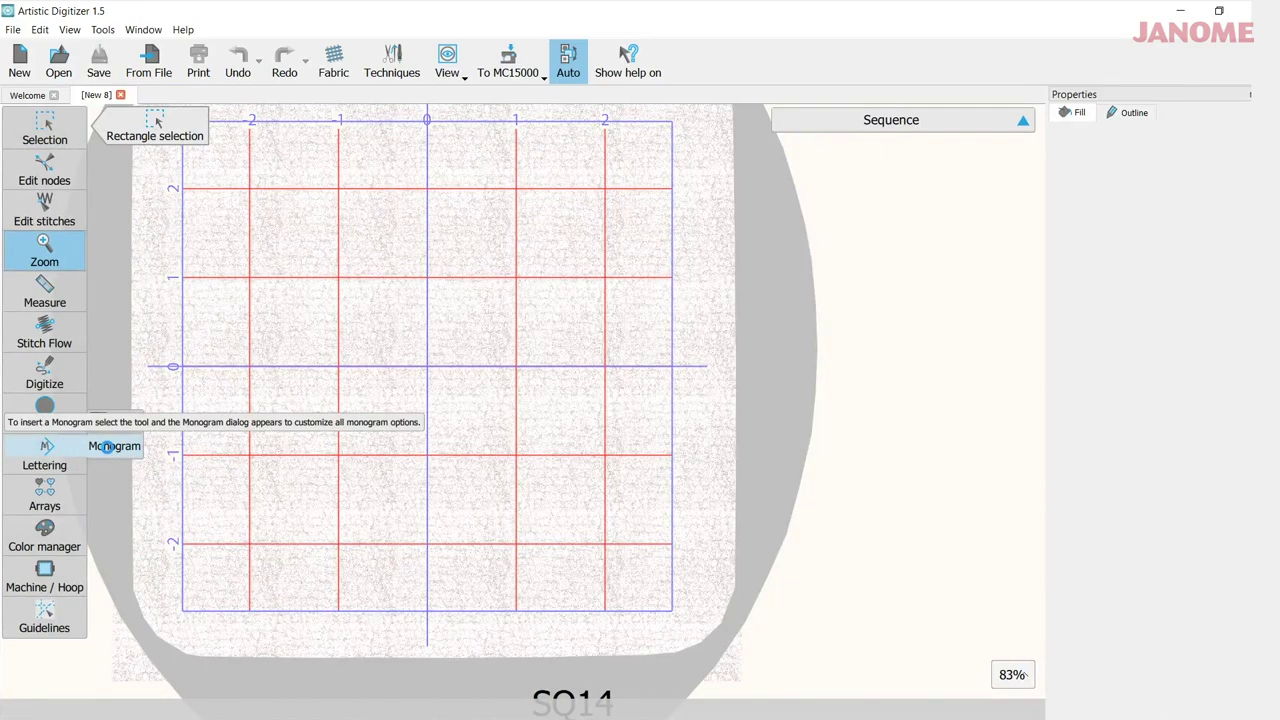
pyautogui.click(108, 446)
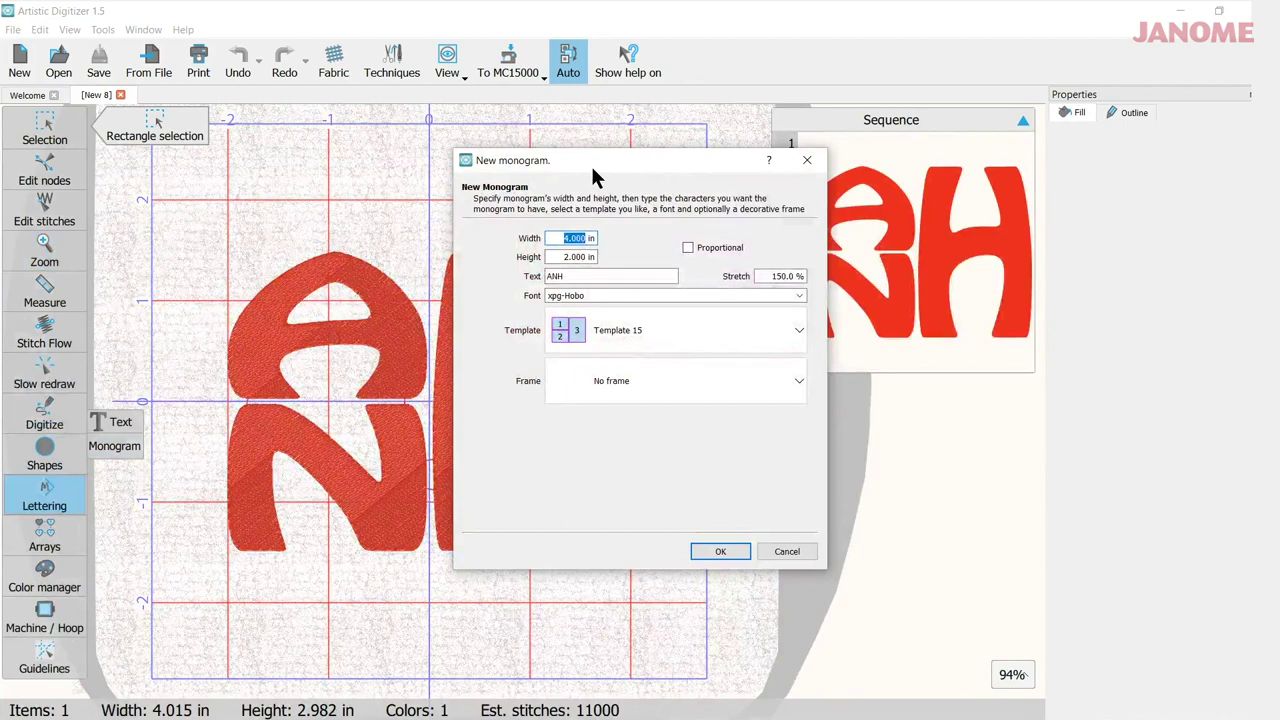
pyautogui.moveTo(590, 163); pyautogui.dragTo(808, 190)
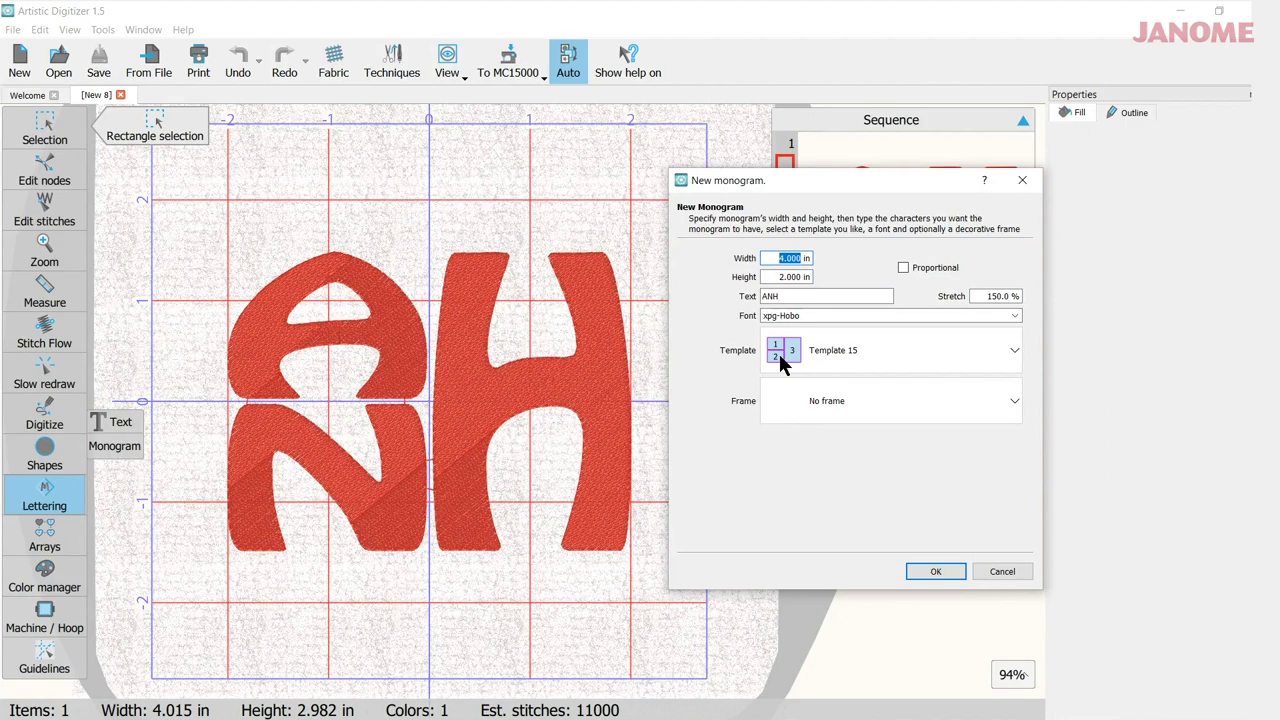
# Keep Template 15 as the monogram layout with No frame.
pyautogui.click(1014, 350)
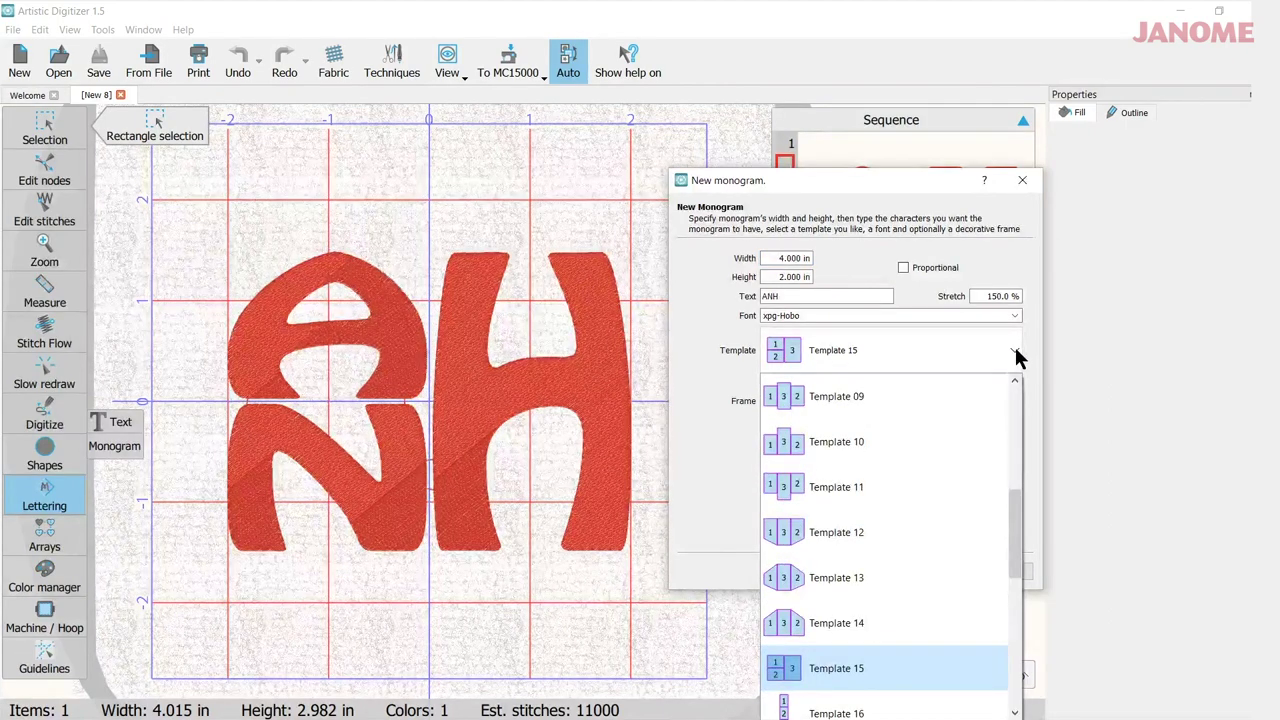
pyautogui.click(1014, 350)
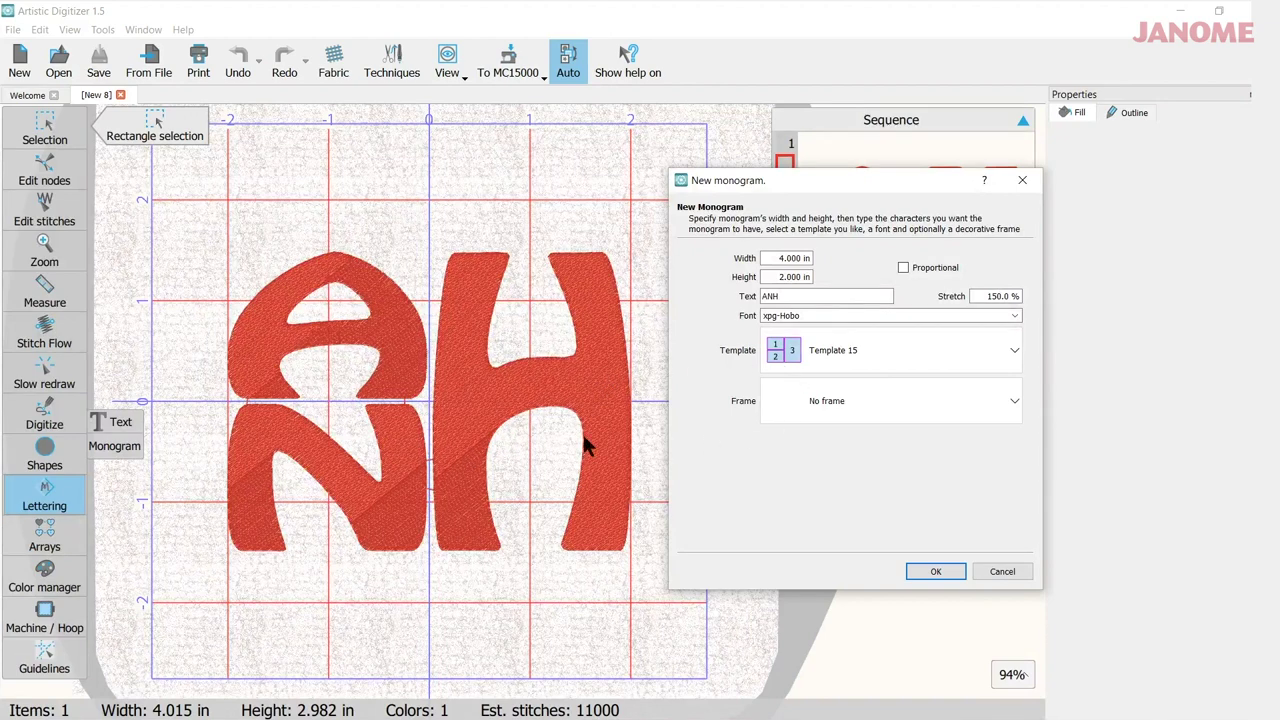
pyautogui.click(1014, 402)
pyautogui.scroll(-2, 880, 340)
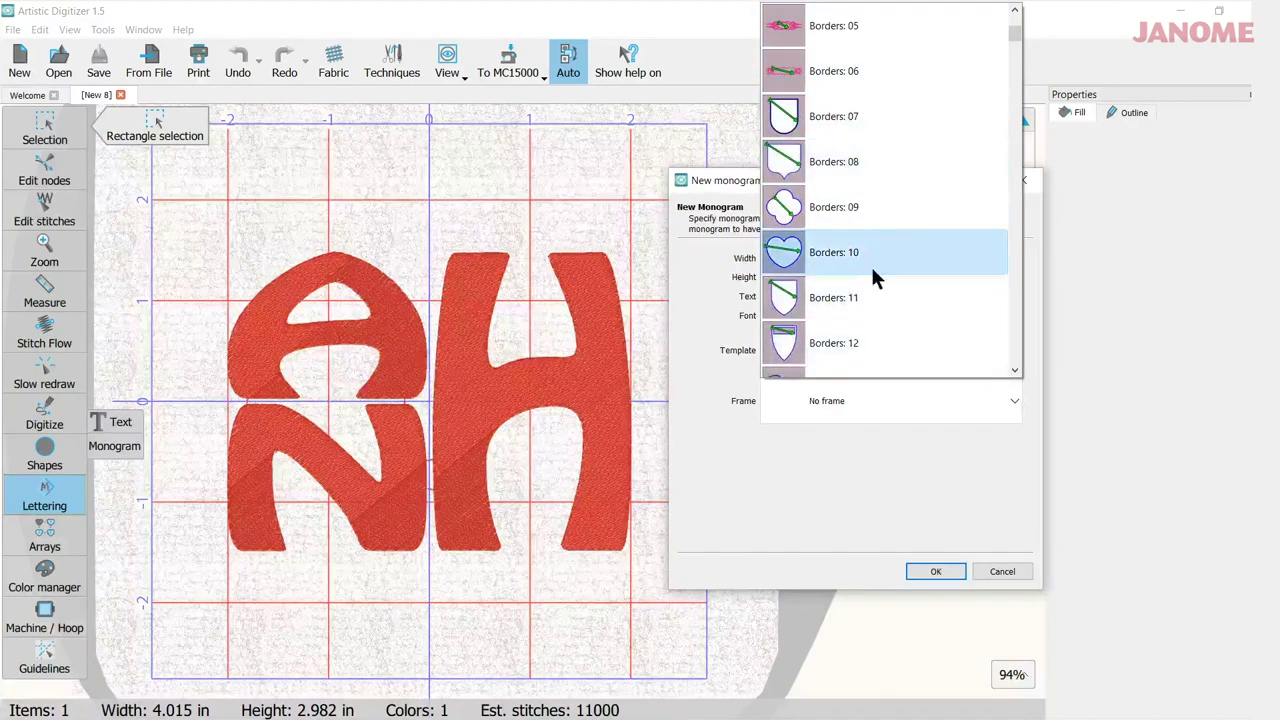
pyautogui.scroll(-3, 872, 270)
pyautogui.click(872, 445)
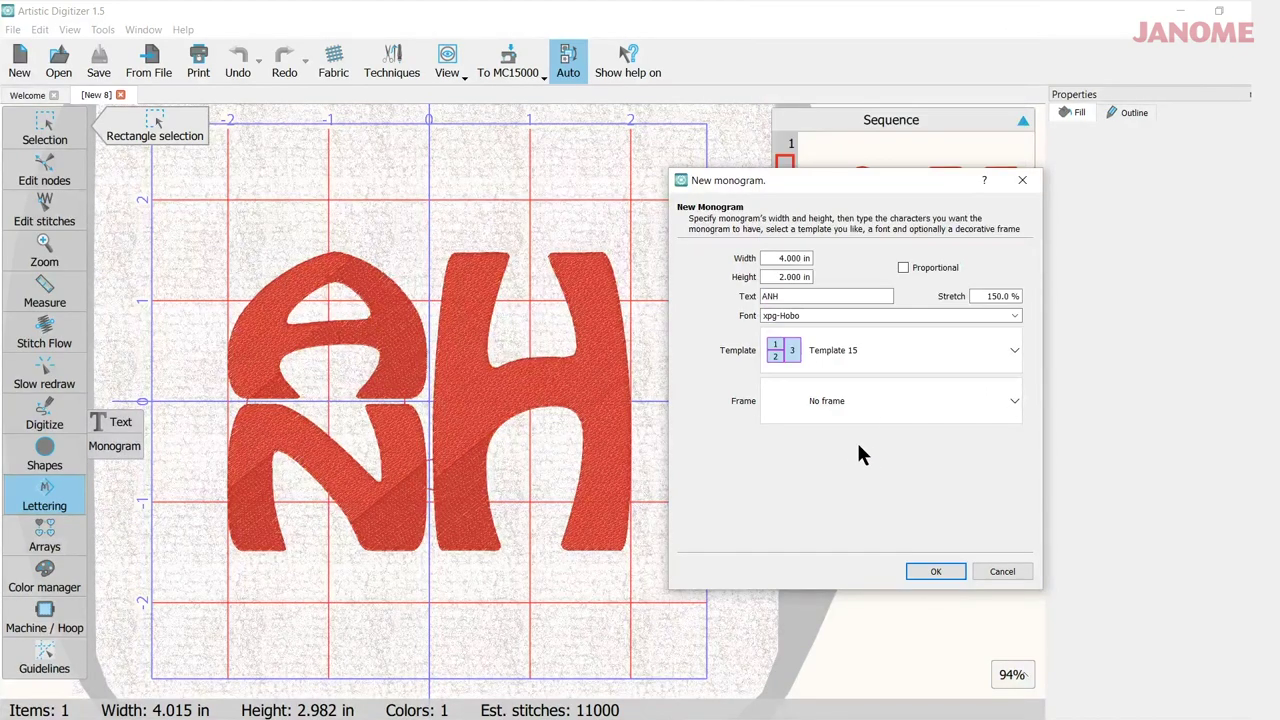
# Pick the serif Kis BT font from the monogram's Font list.
pyautogui.click(1014, 316)
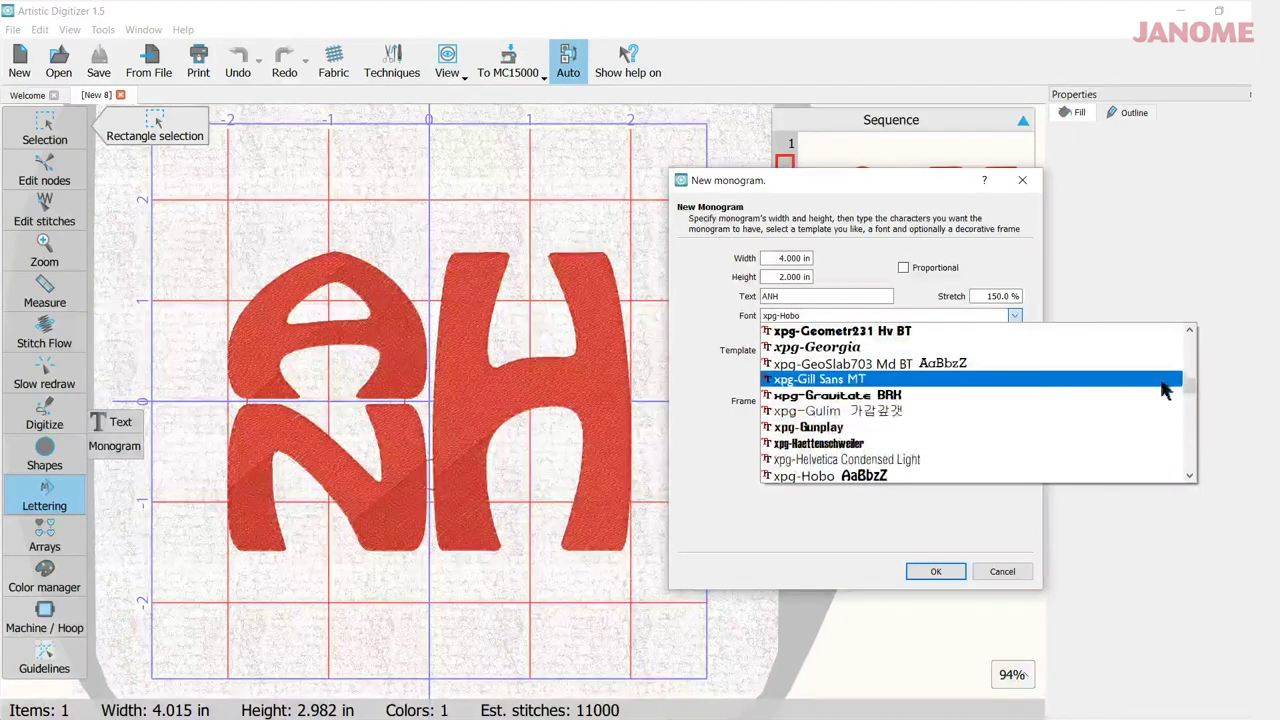
pyautogui.scroll(1, 1192, 393)
pyautogui.moveTo(1192, 393); pyautogui.dragTo(1190, 357)
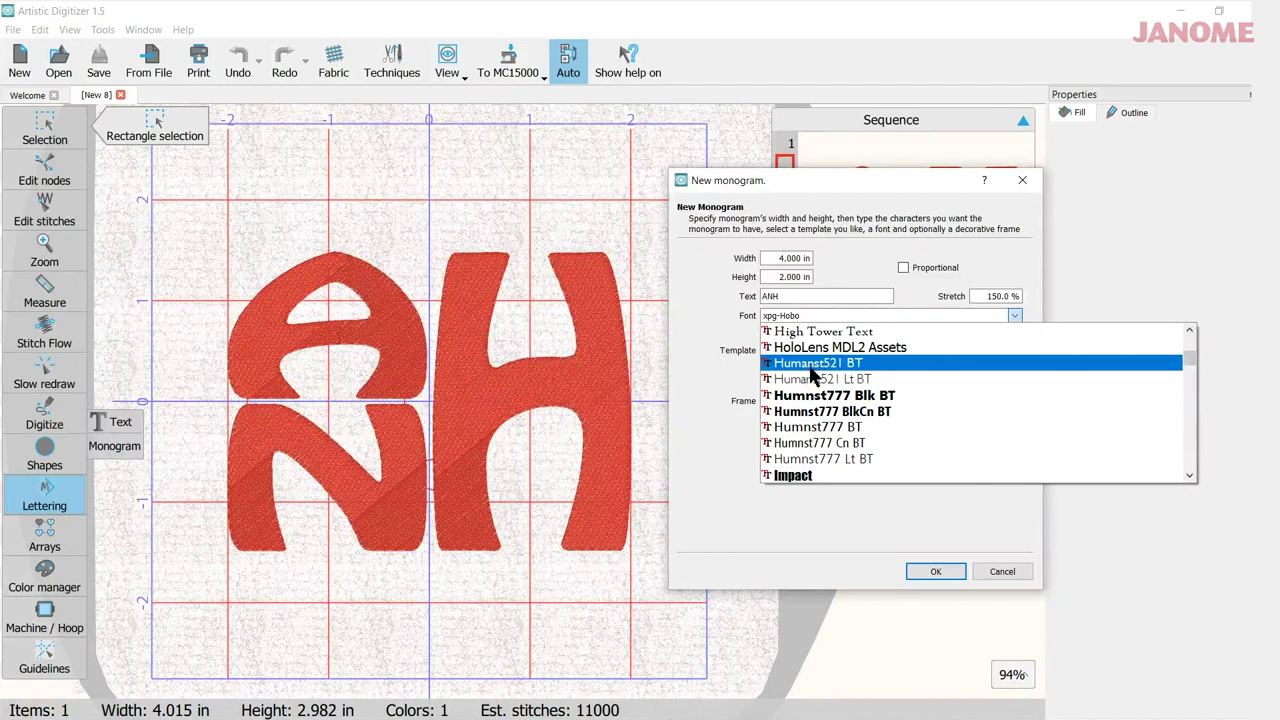
pyautogui.scroll(10, 816, 405)
pyautogui.scroll(6, 814, 405)
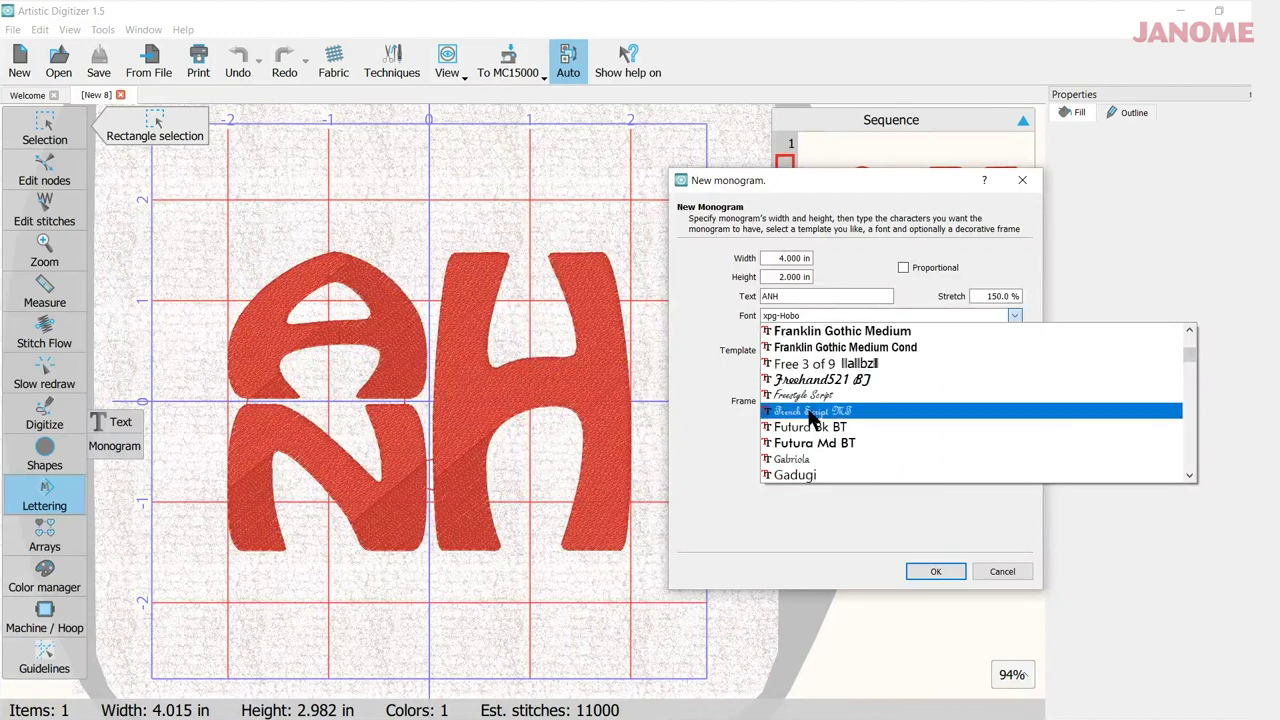
pyautogui.scroll(1, 812, 418)
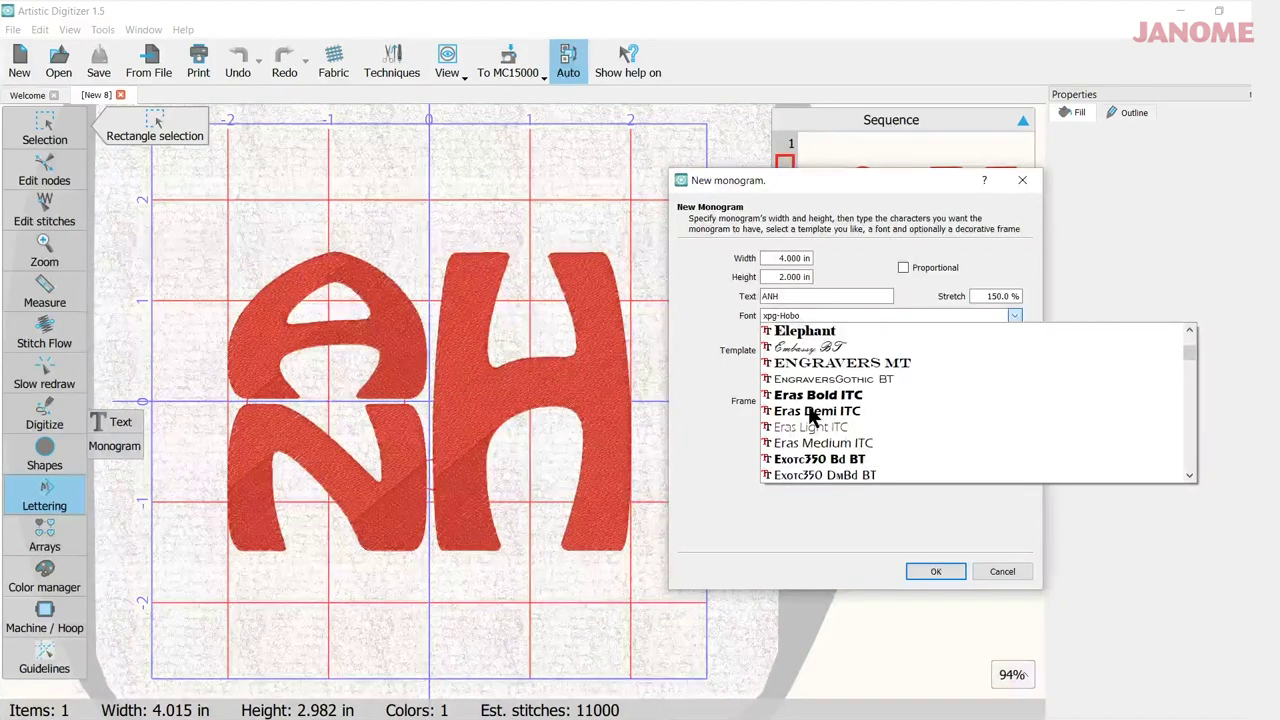
pyautogui.scroll(-3, 812, 418)
pyautogui.scroll(-4, 812, 418)
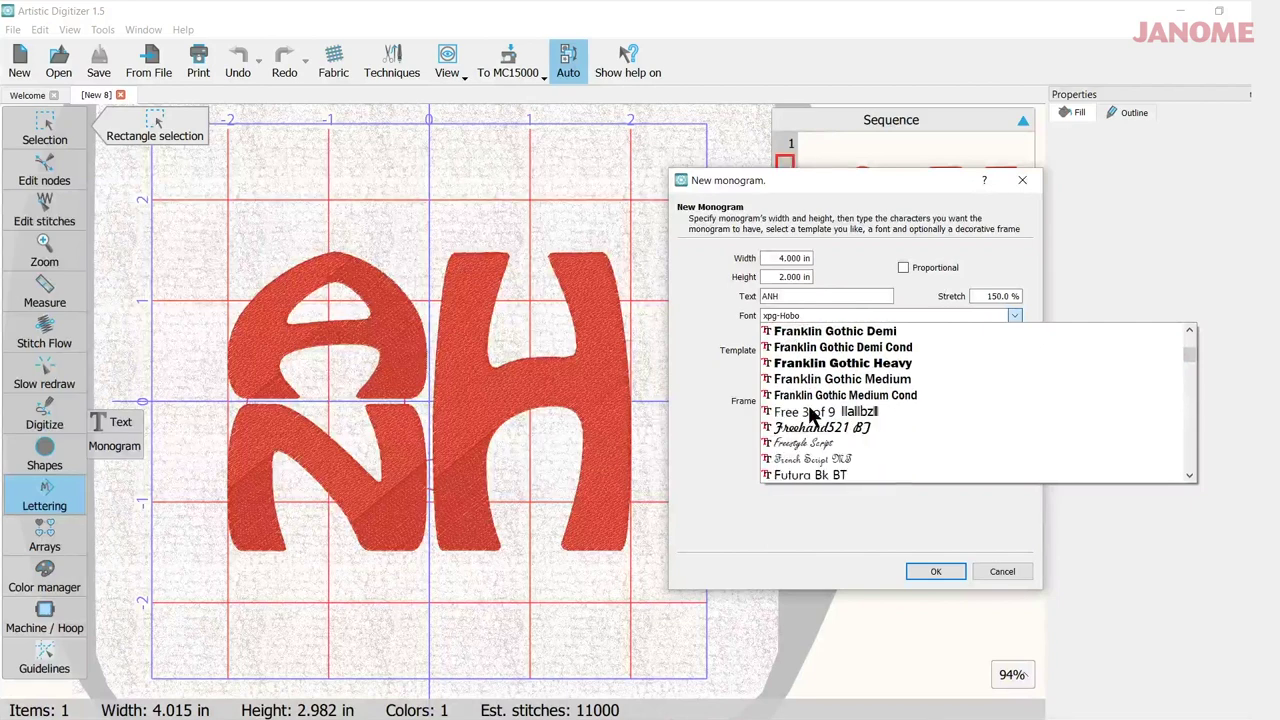
pyautogui.scroll(-7, 812, 418)
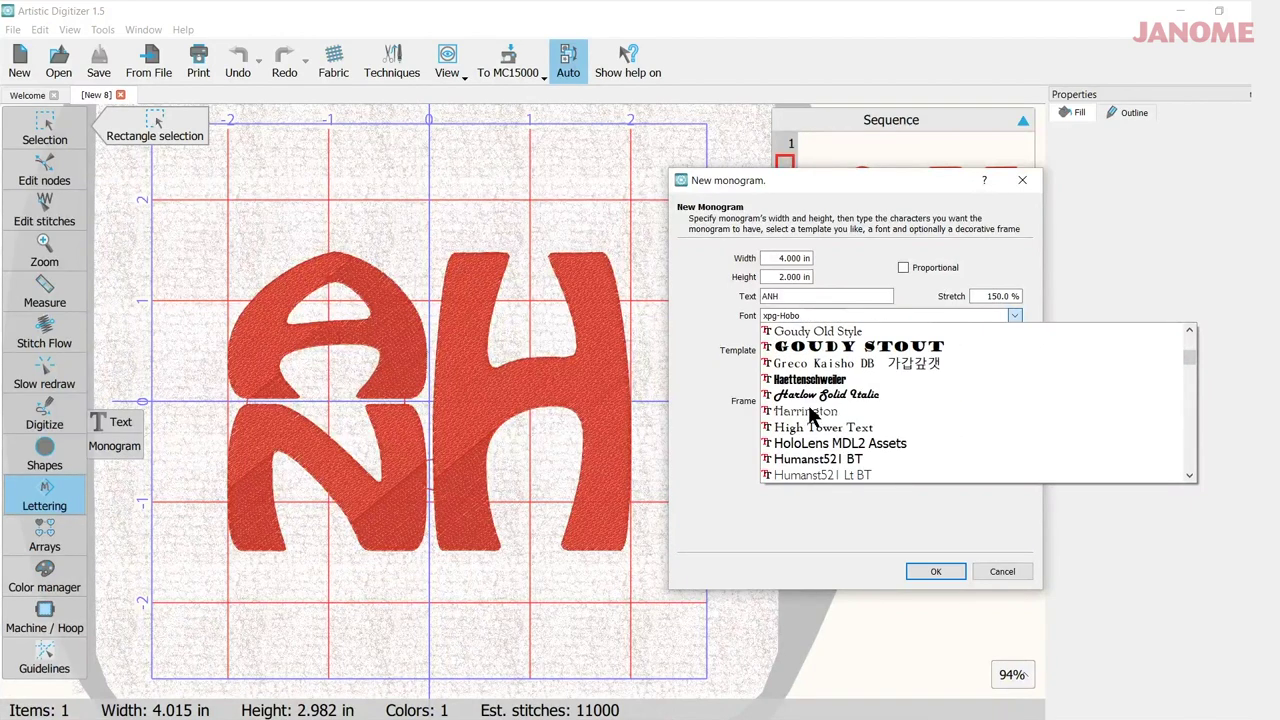
pyautogui.scroll(-4, 812, 418)
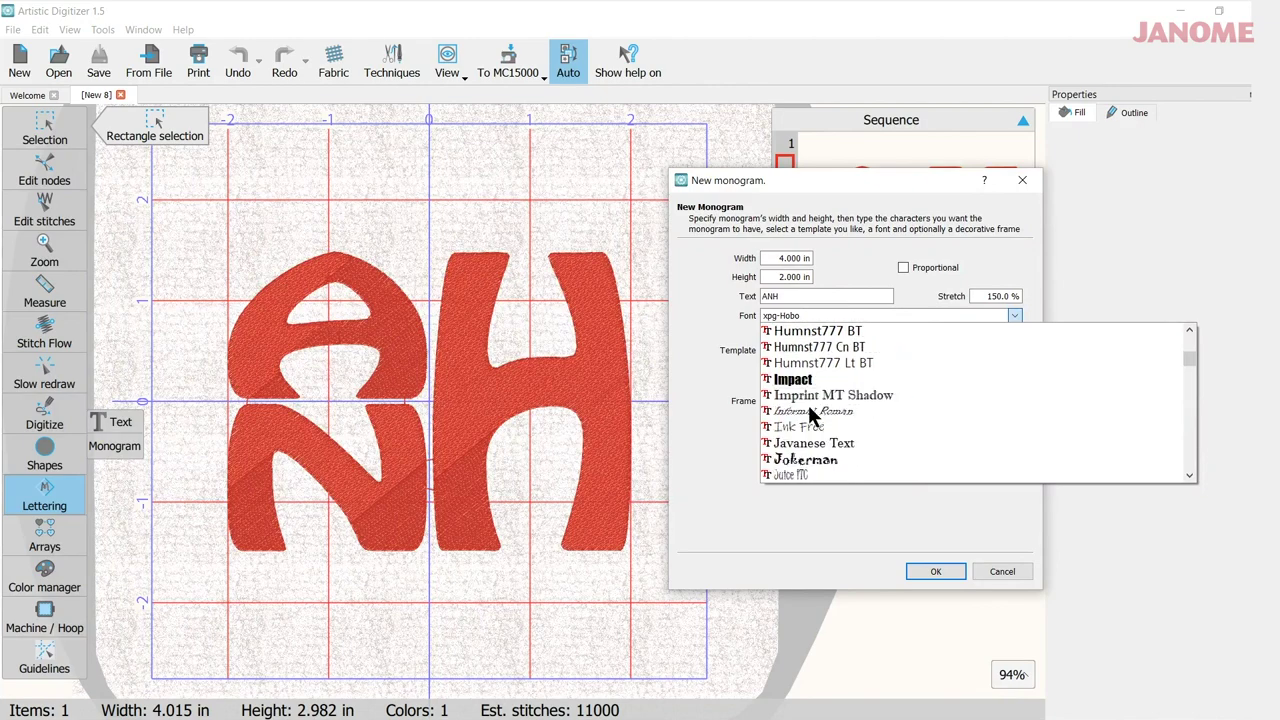
pyautogui.scroll(-2, 812, 418)
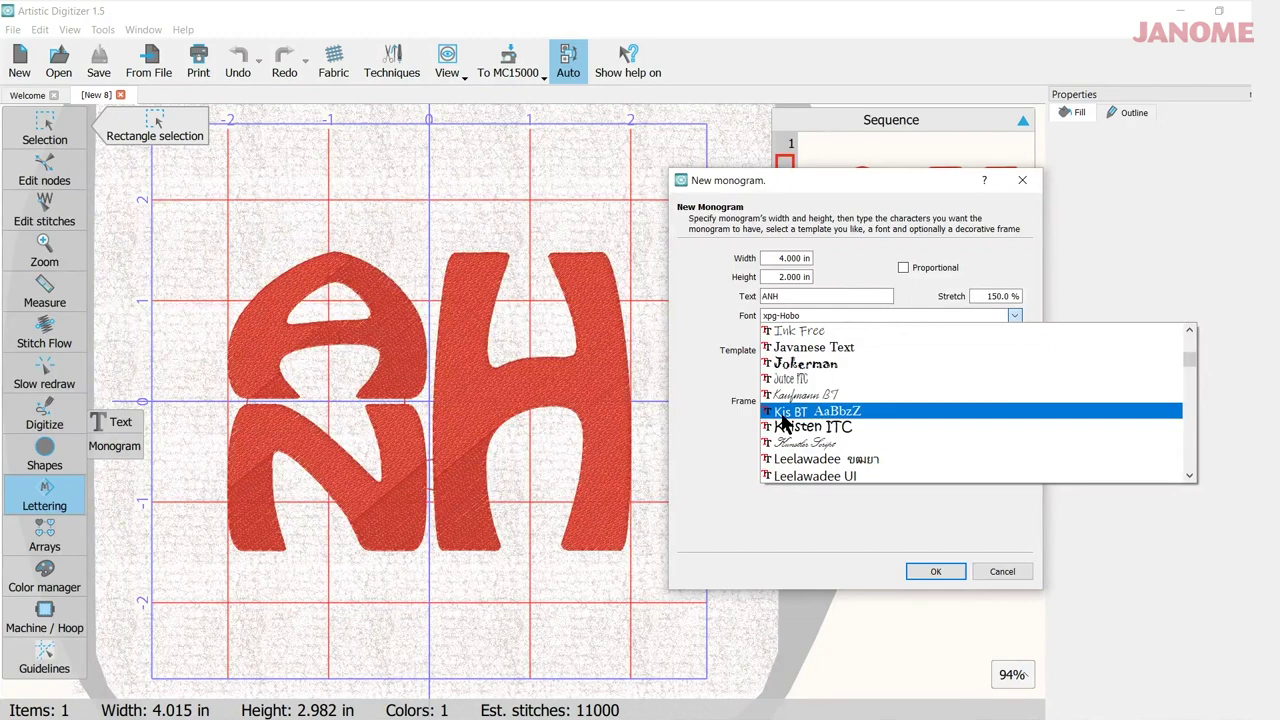
pyautogui.click(784, 414)
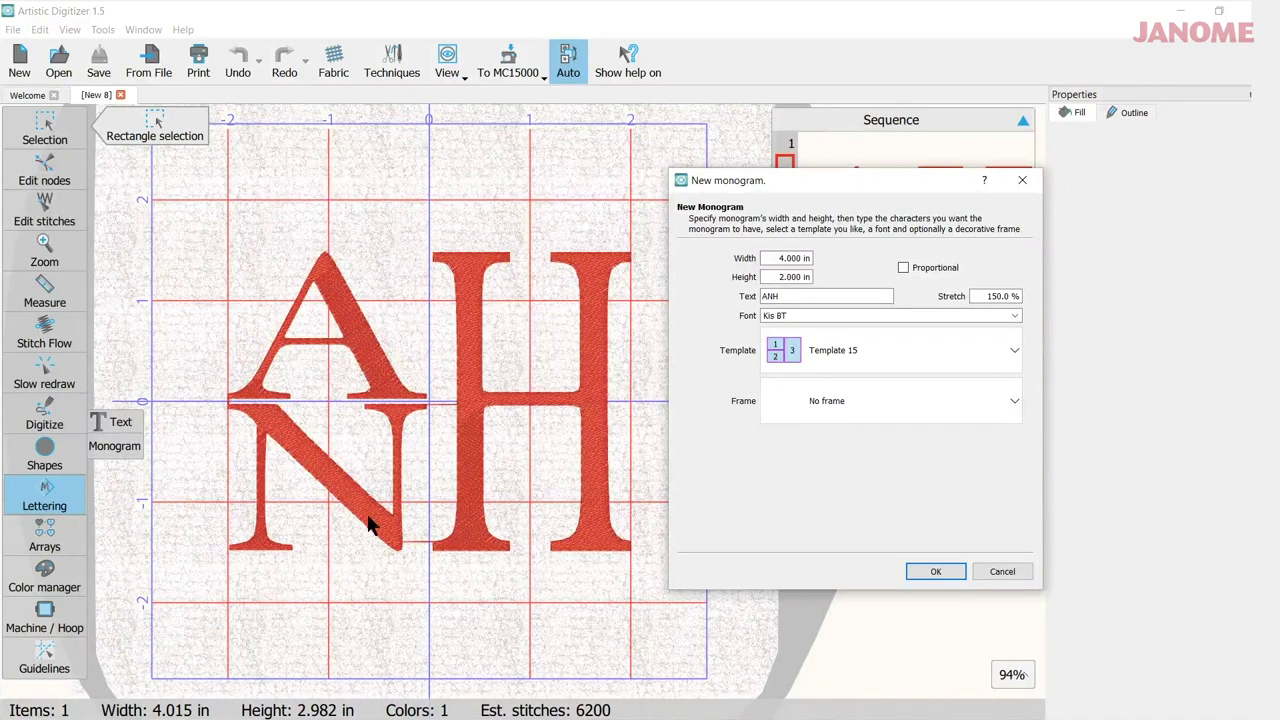
# Place the Kis BT ANH monogram and give it satin fill with 3D-1 underlay.
pyautogui.click(936, 571)
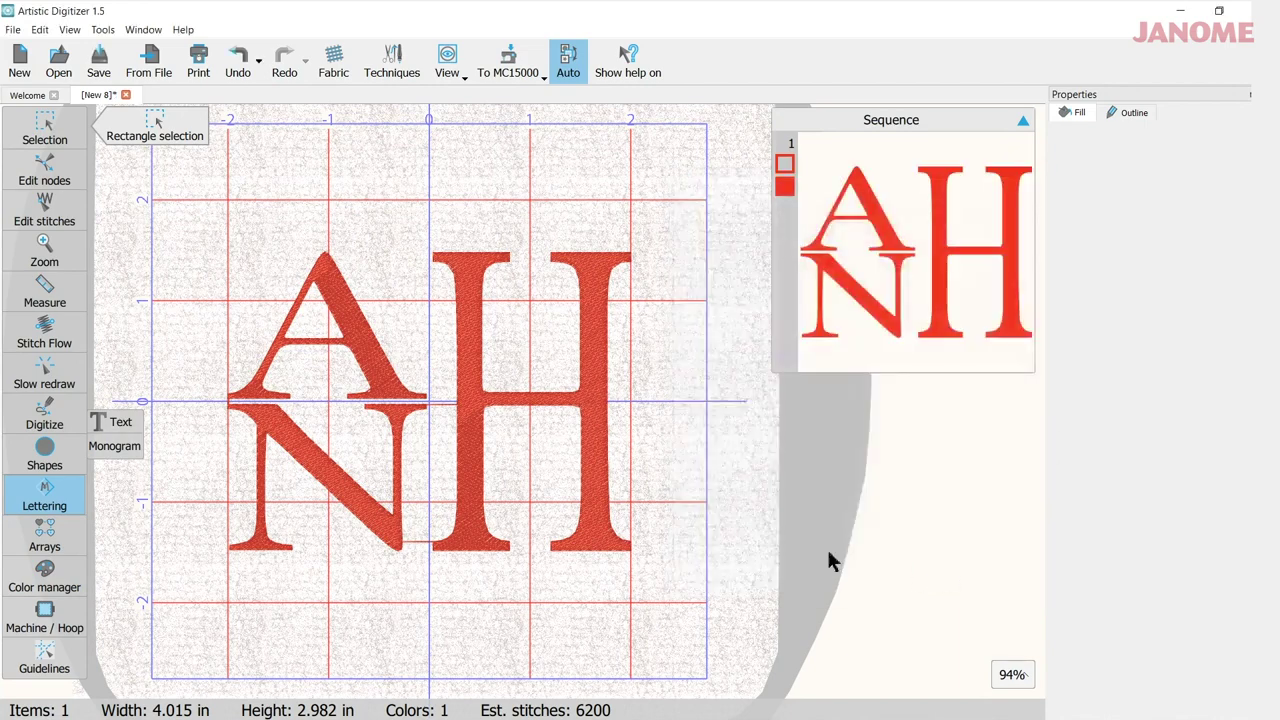
pyautogui.click(906, 210)
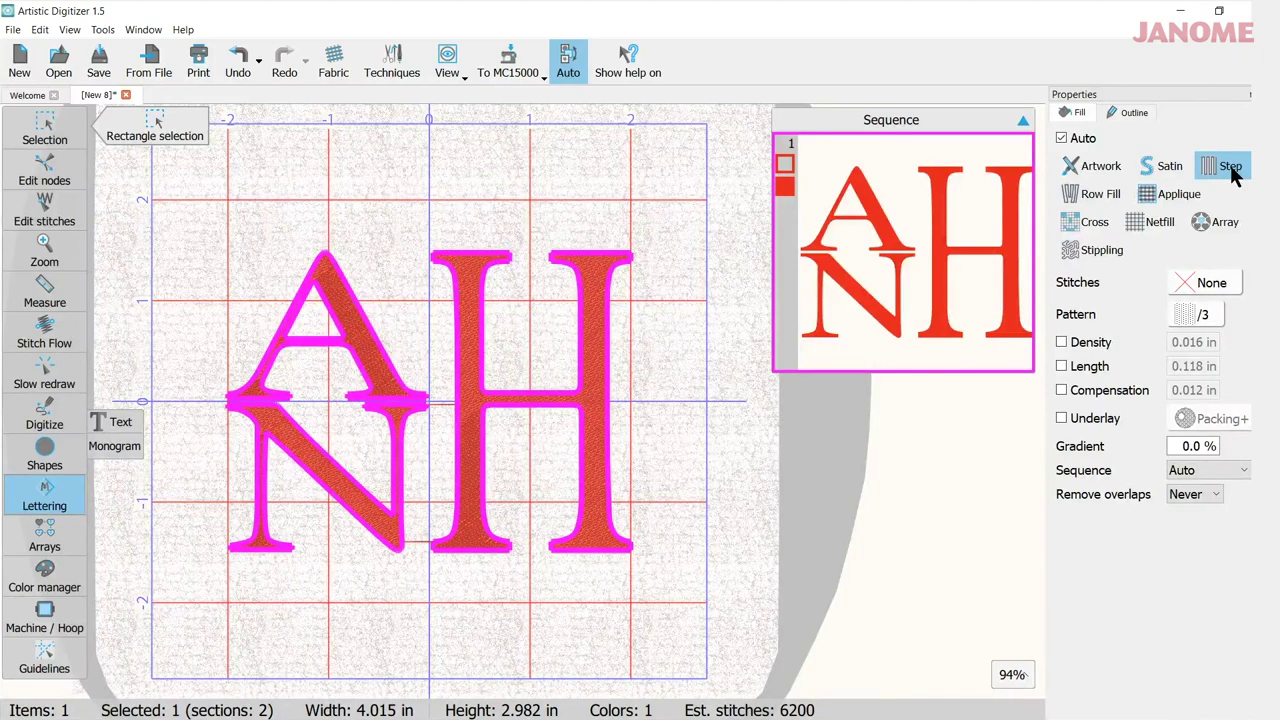
pyautogui.click(1167, 165)
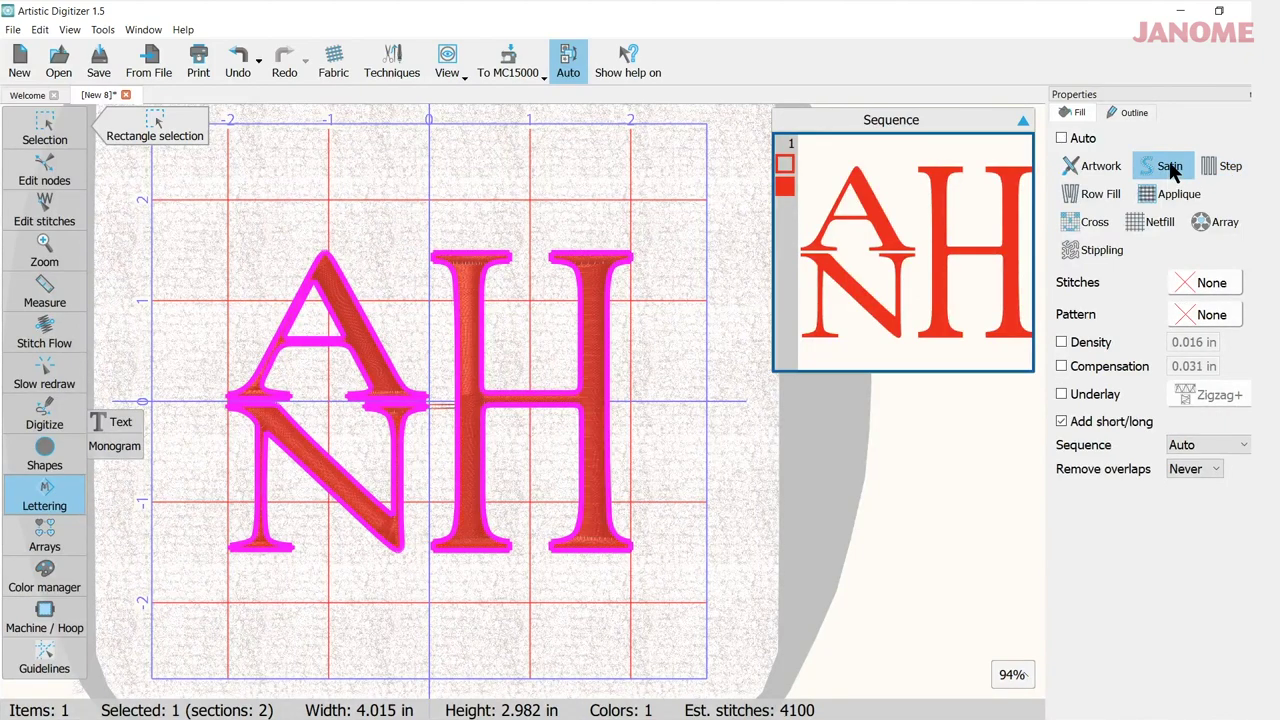
pyautogui.click(1062, 395)
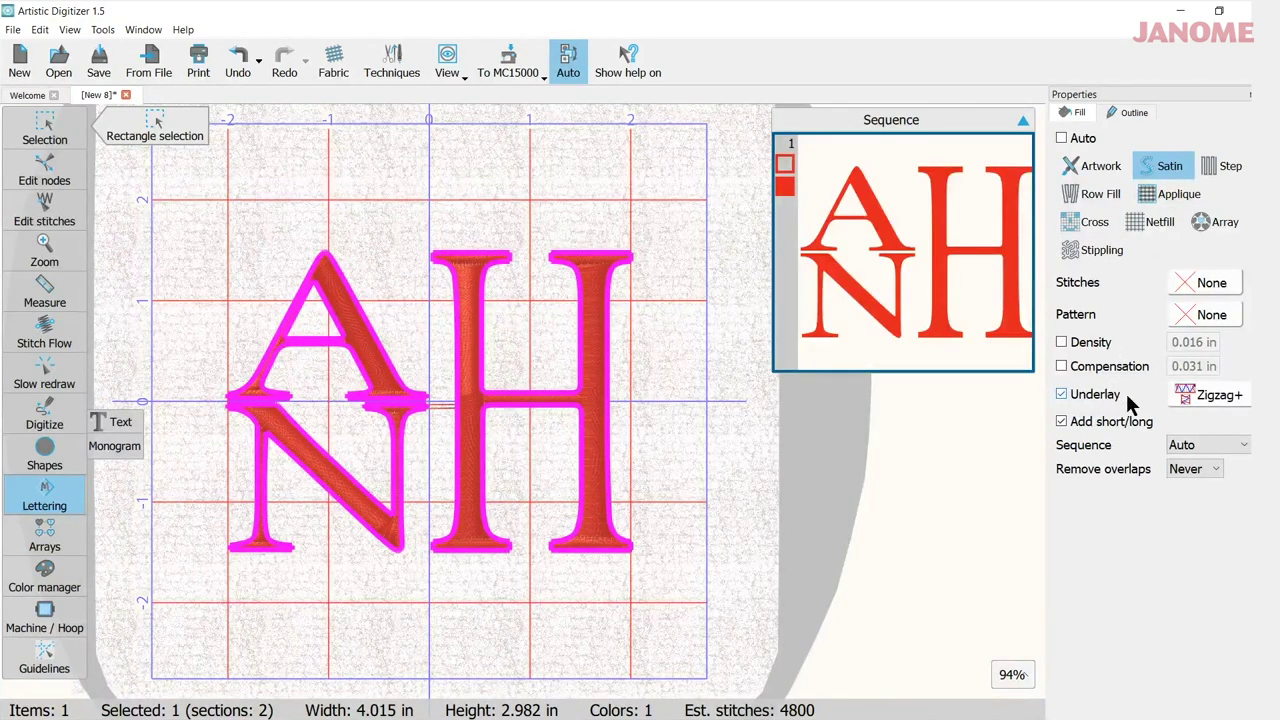
pyautogui.click(1220, 395)
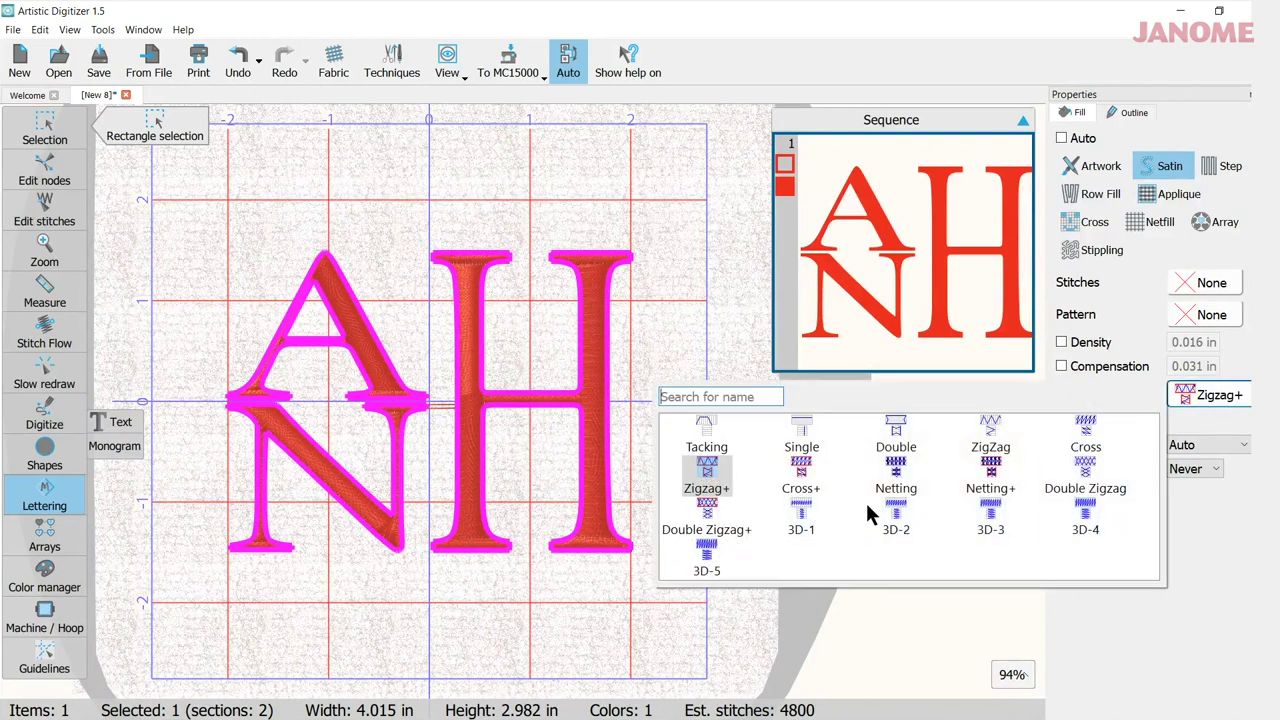
pyautogui.click(800, 520)
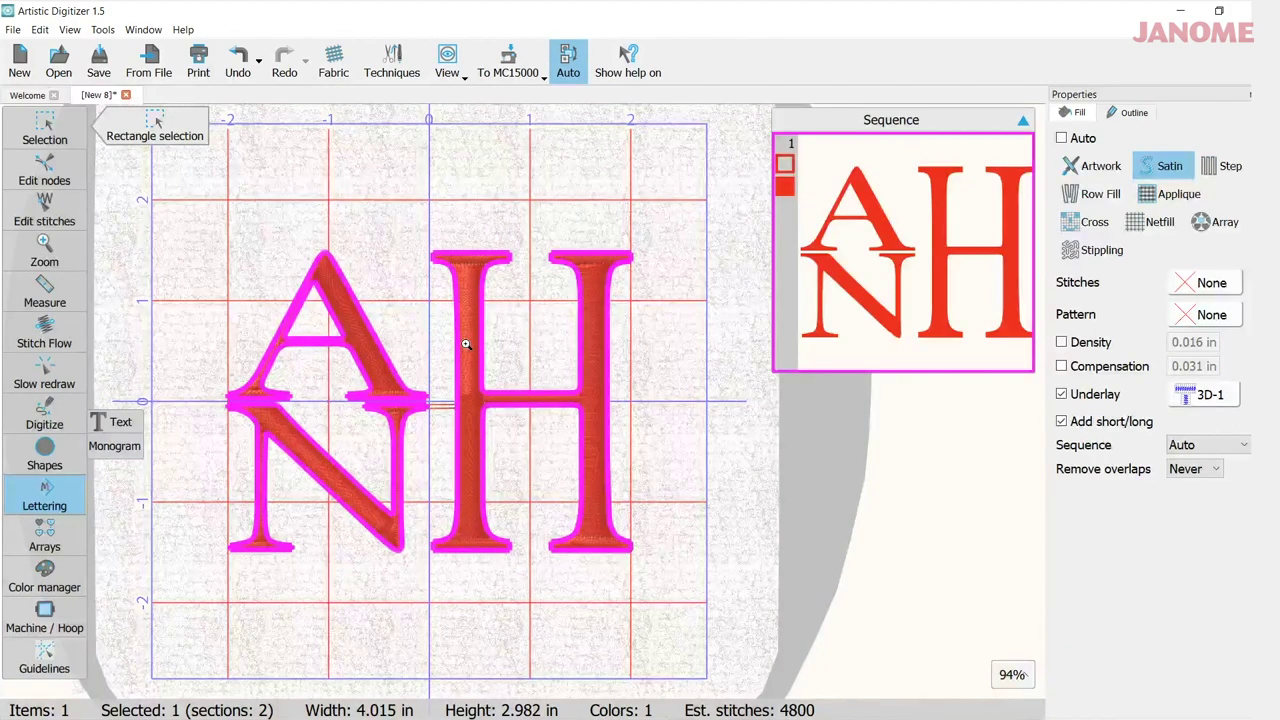
# Run a slow redraw at 100 rpm and scrub through the N's underlay and satin.
pyautogui.click(45, 372)
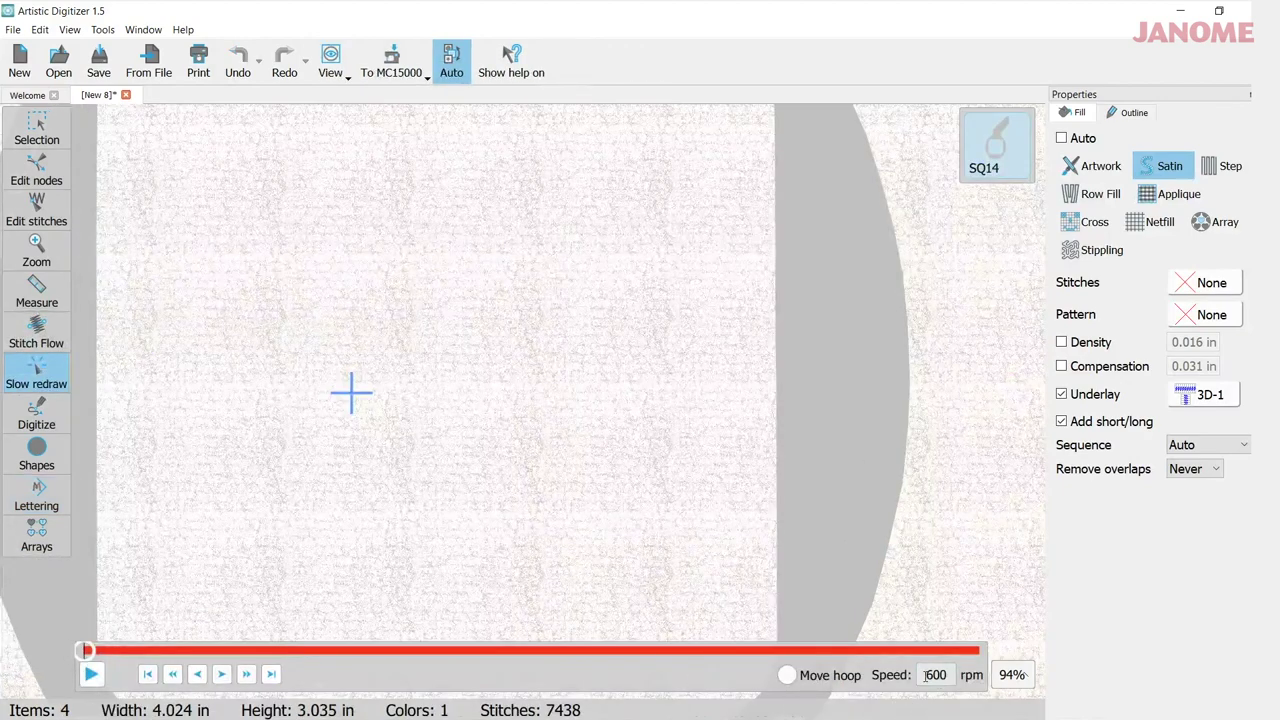
pyautogui.moveTo(925, 675); pyautogui.dragTo(966, 680)
pyautogui.write('1')
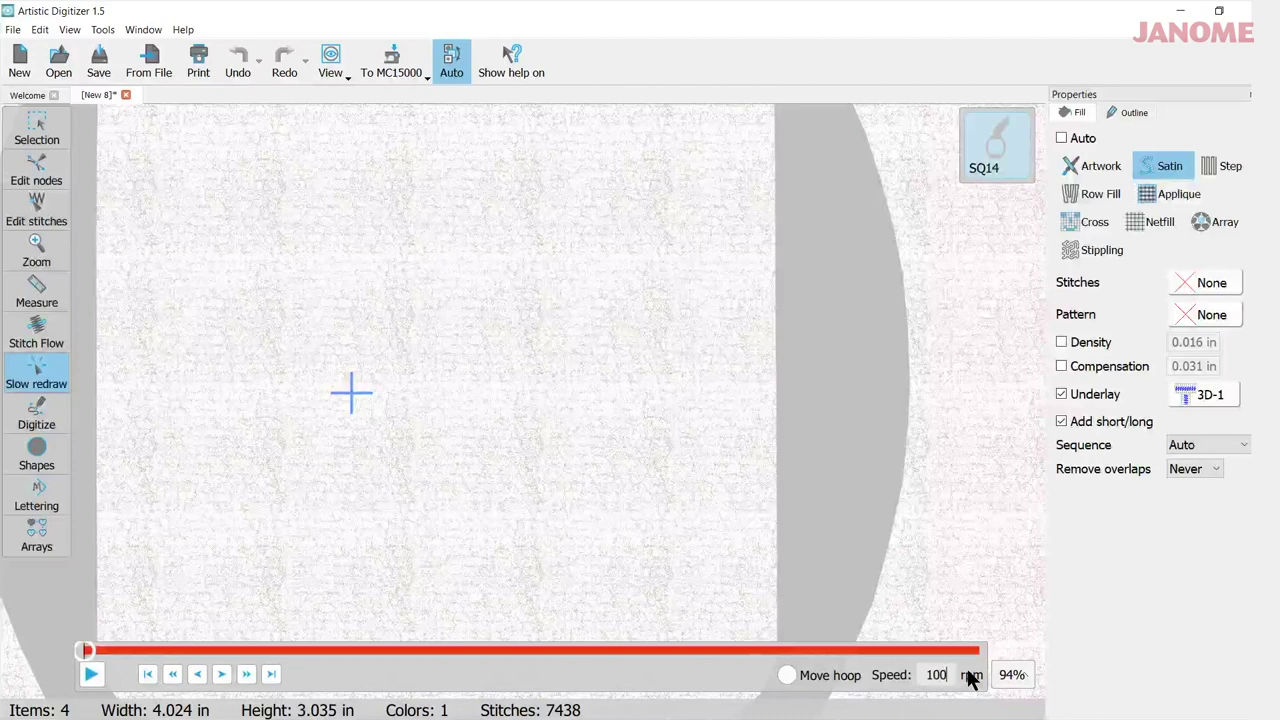
pyautogui.click(91, 674)
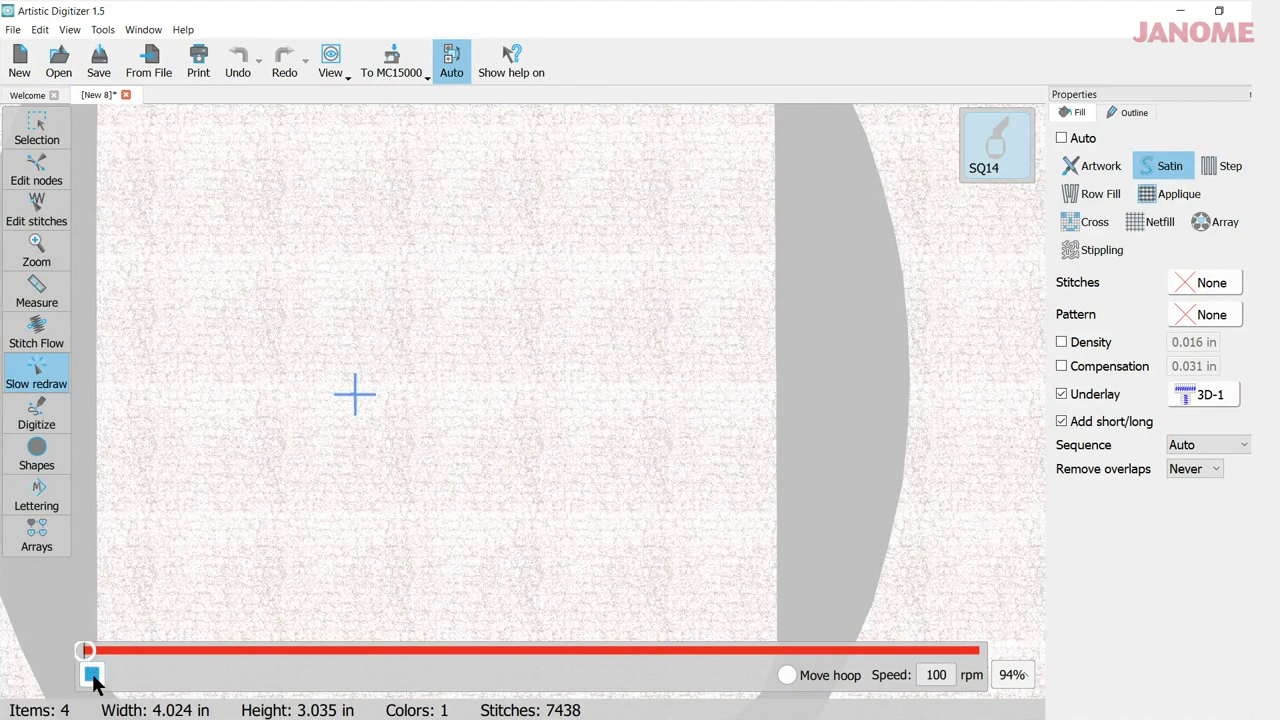
pyautogui.click(91, 674)
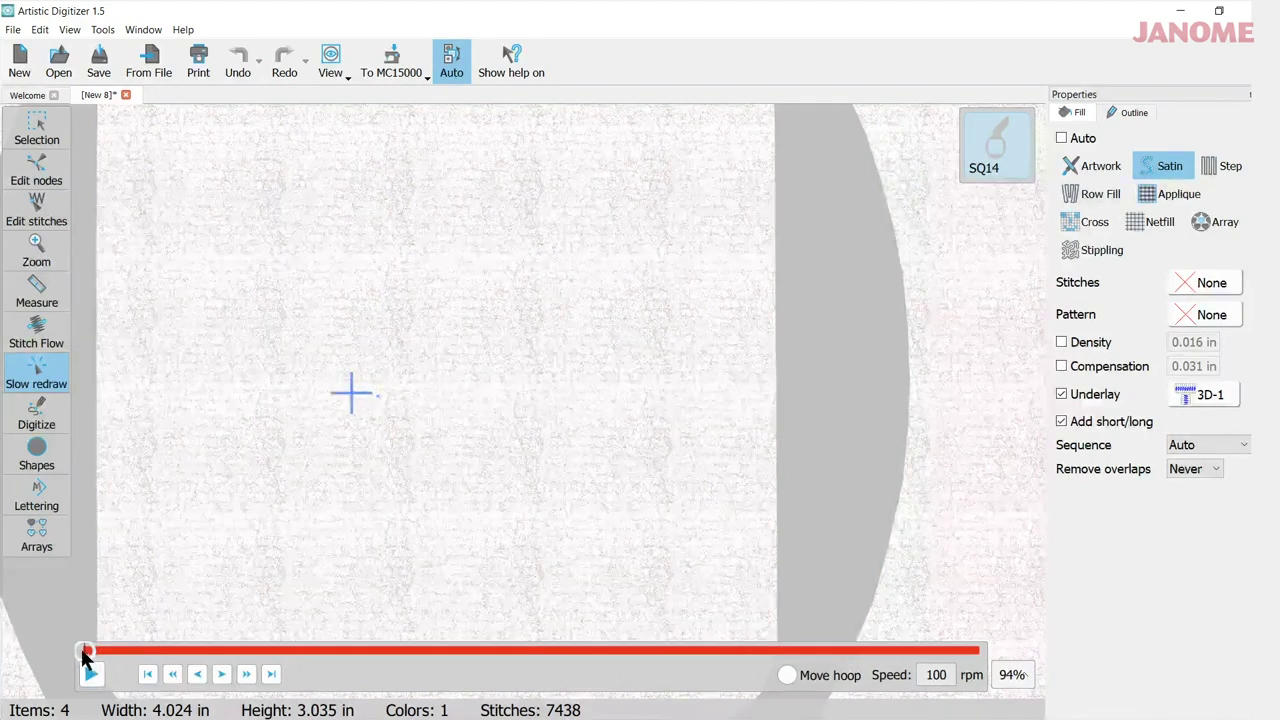
pyautogui.moveTo(85, 652); pyautogui.dragTo(120, 653)
pyautogui.scroll(3, 135, 648)
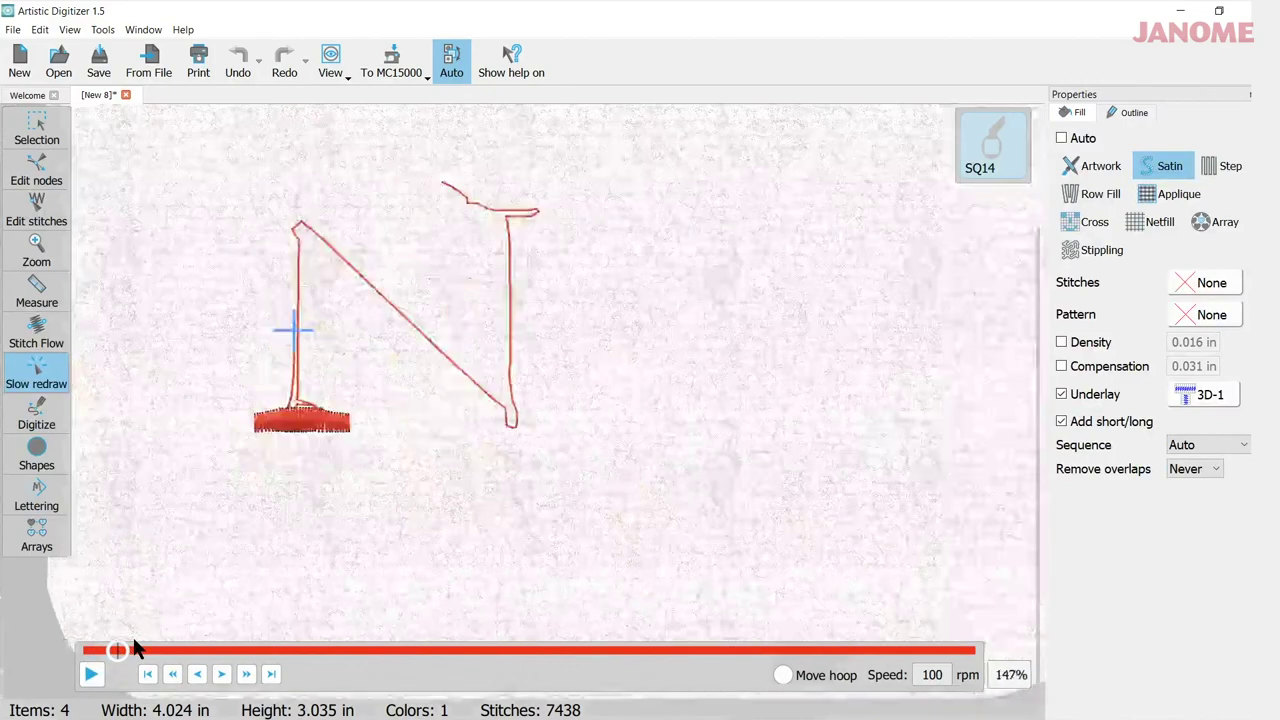
pyautogui.moveTo(115, 645); pyautogui.dragTo(375, 719)
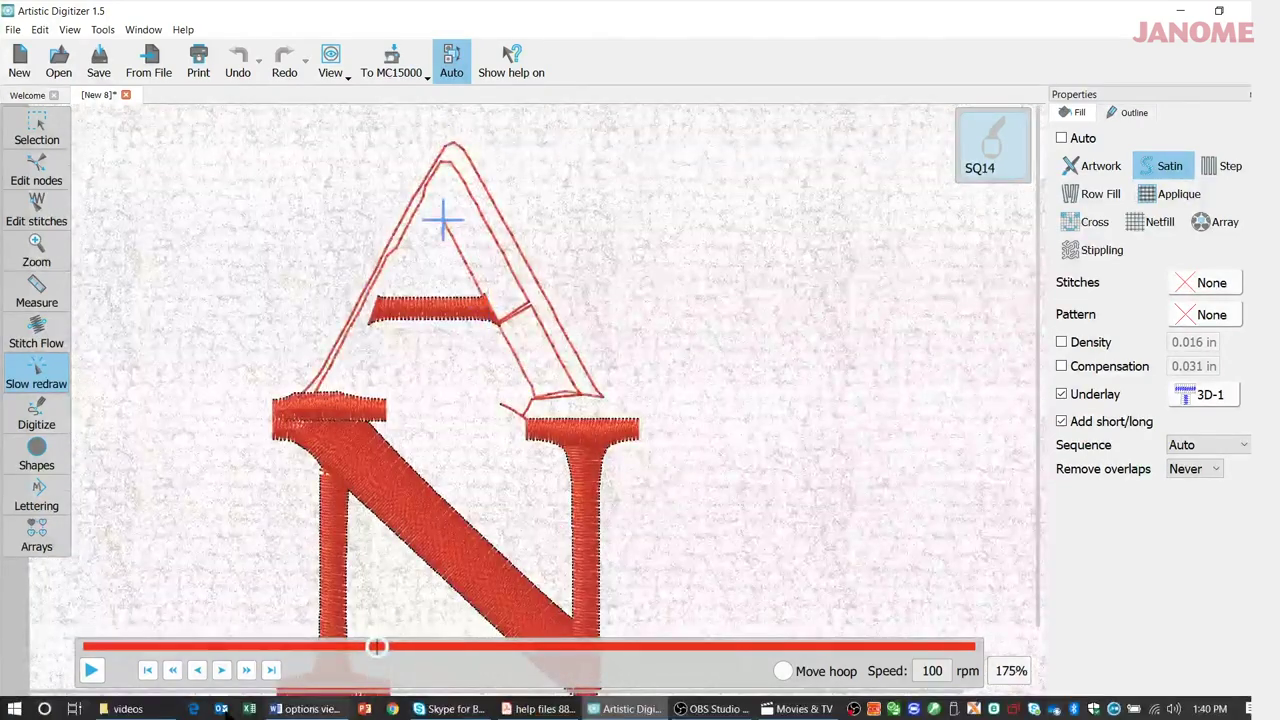
# Switch the monogram underlay to 3D-5.
pyautogui.click(30, 143)
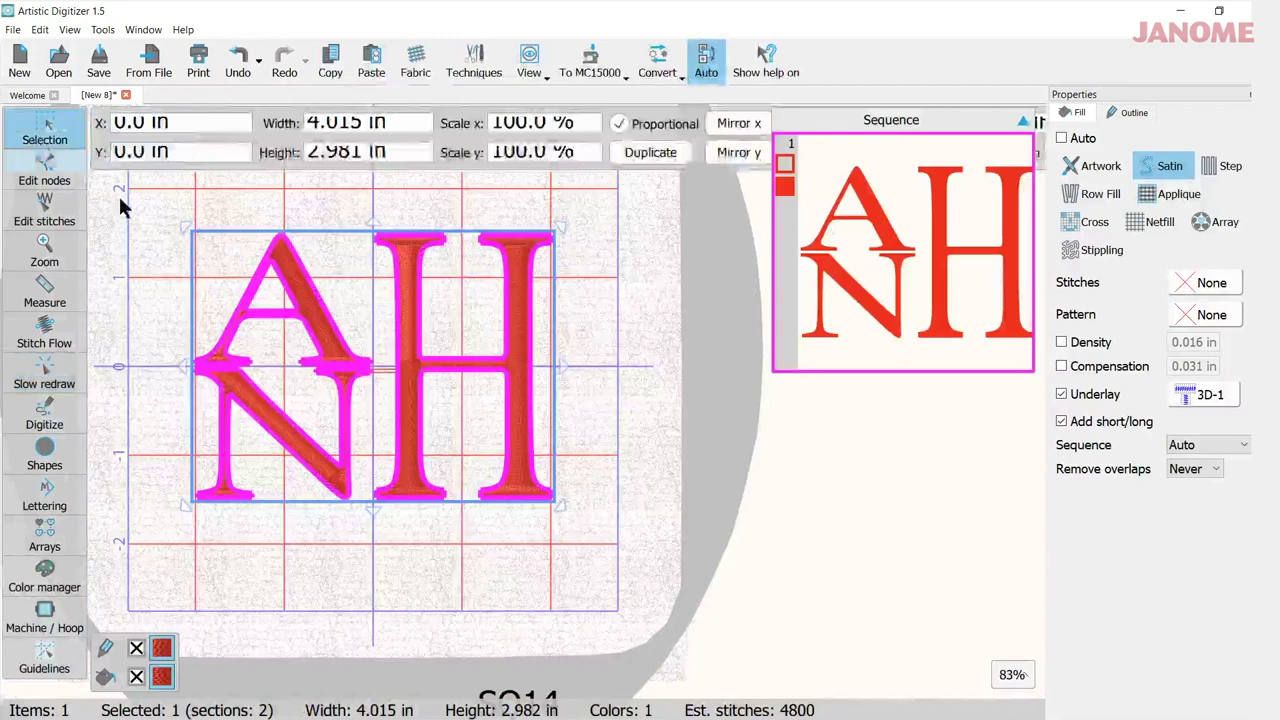
pyautogui.click(1206, 393)
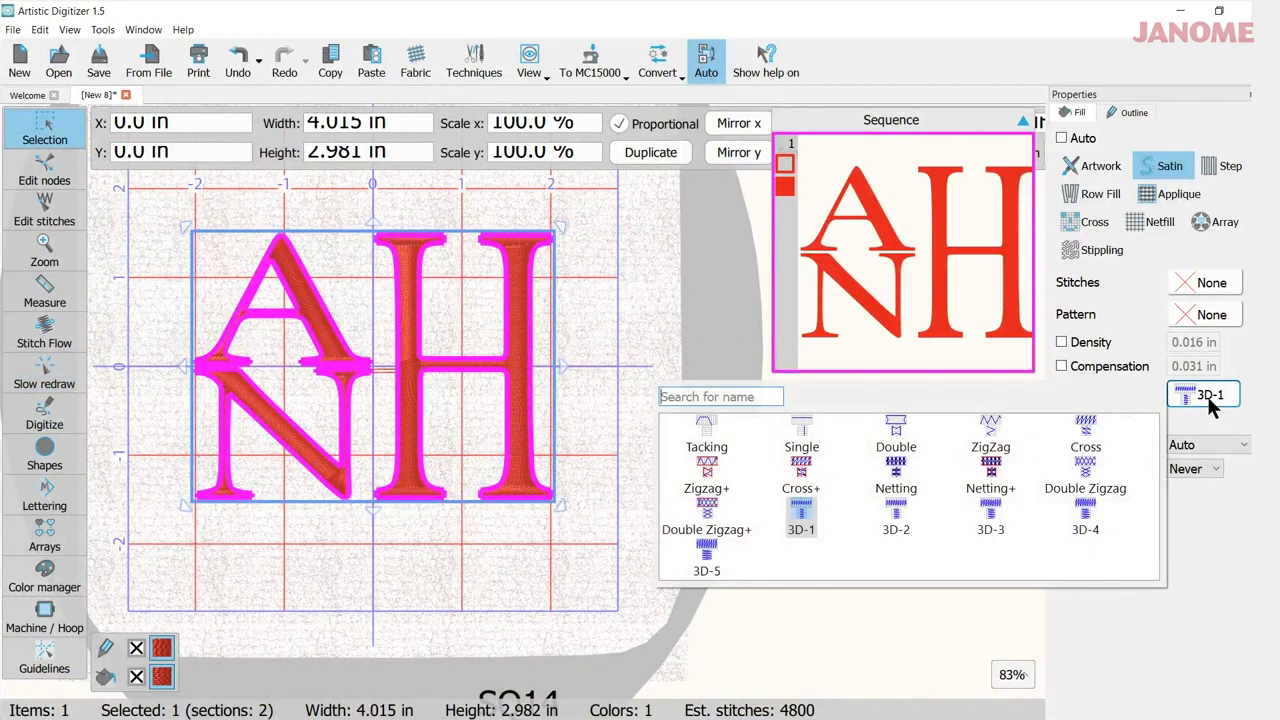
pyautogui.click(712, 550)
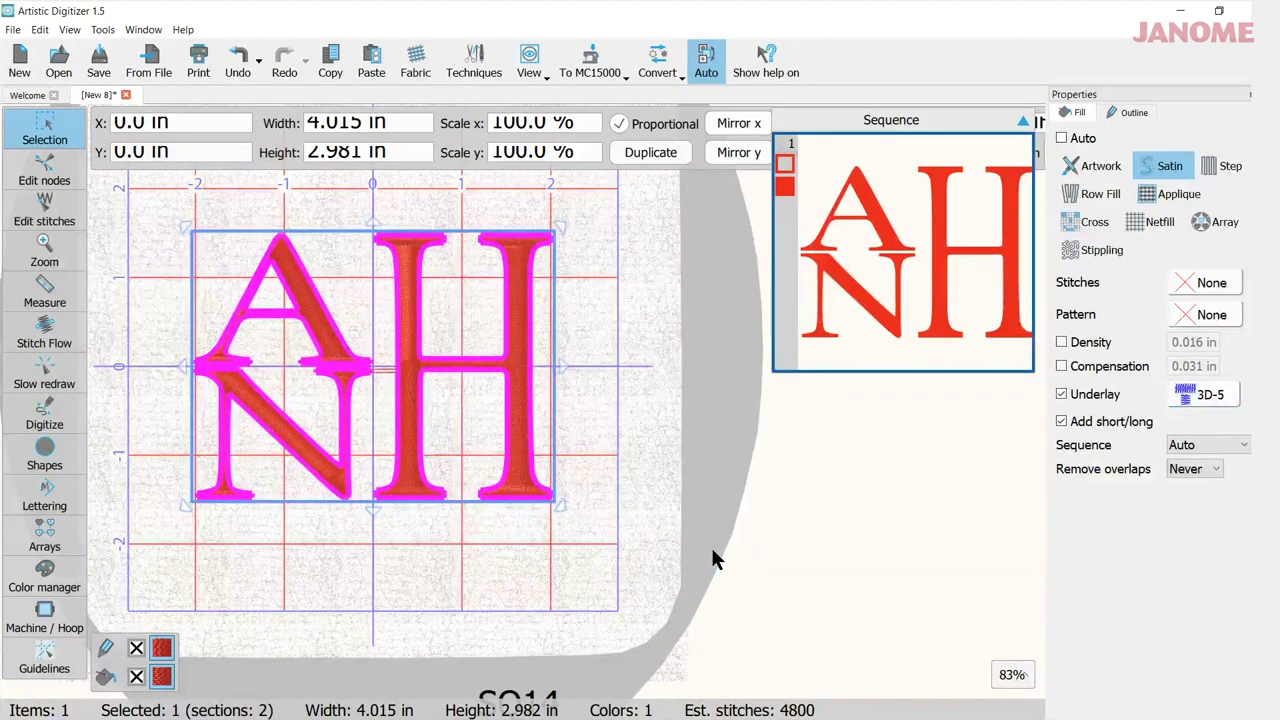
# Preview the stitch-out at 1000 rpm, scrubbing along the N, then exit the preview.
pyautogui.click(42, 372)
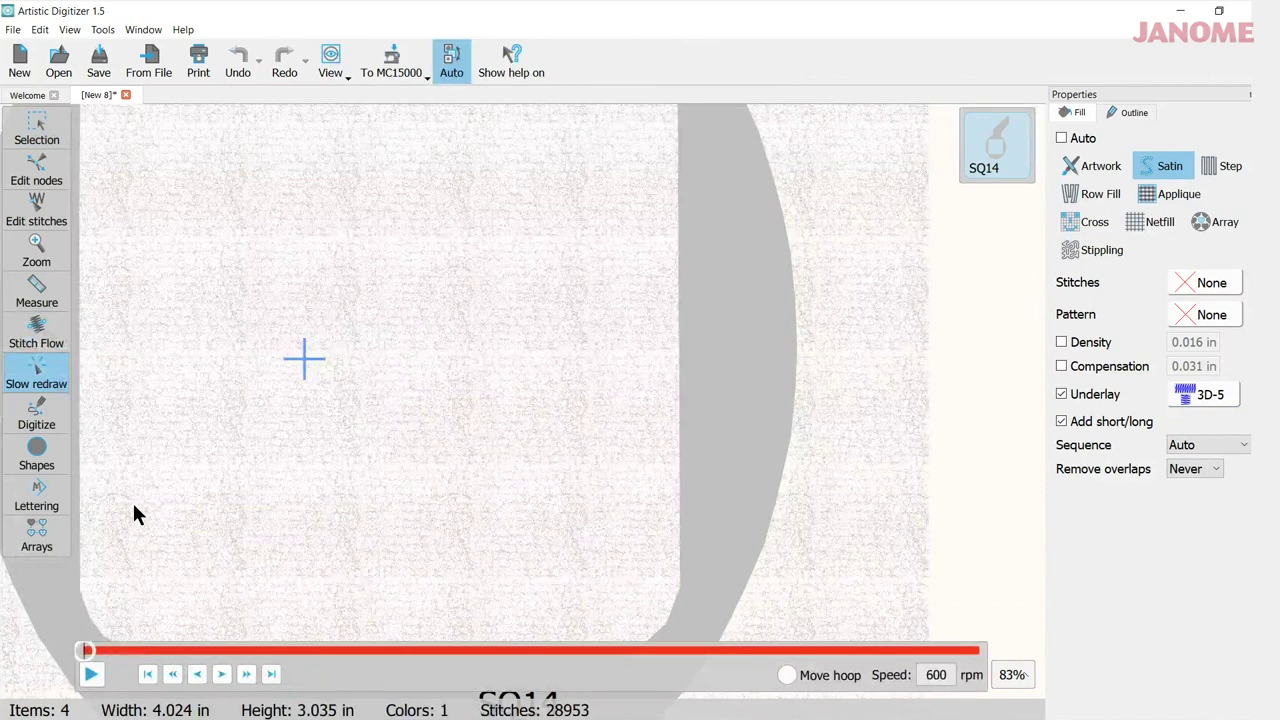
pyautogui.scroll(1, 127, 495)
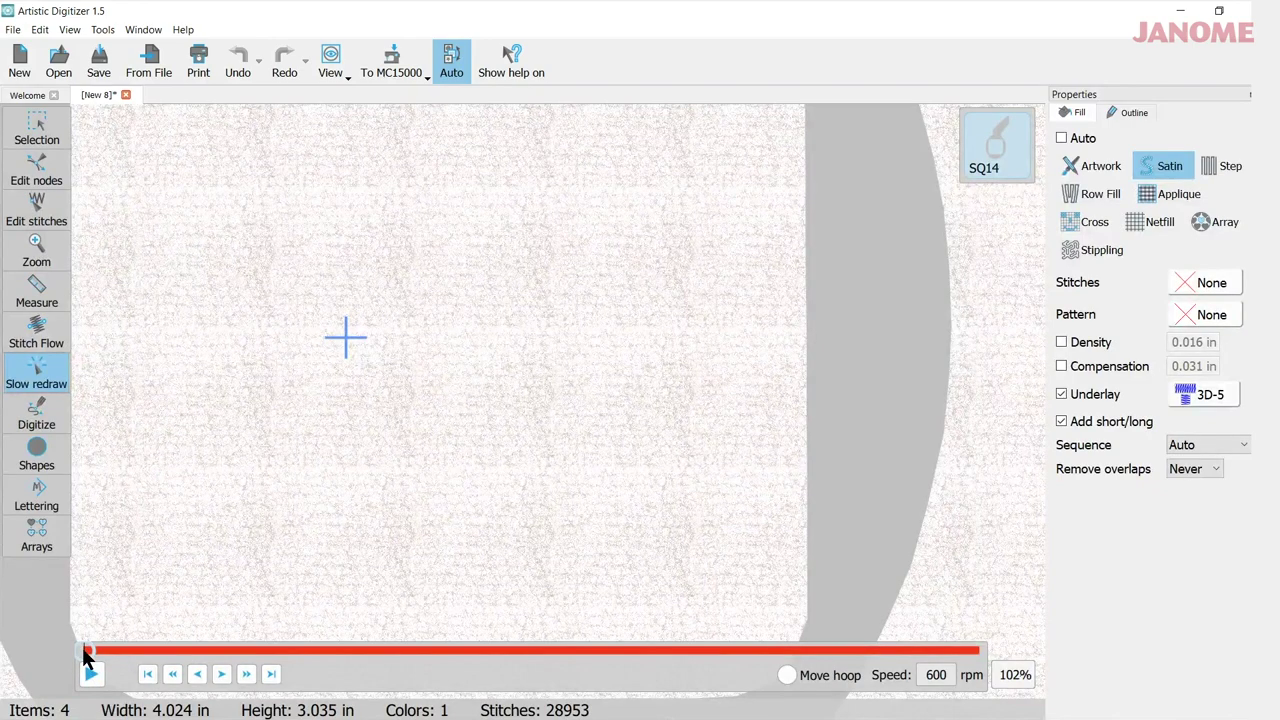
pyautogui.moveTo(85, 652); pyautogui.dragTo(113, 651)
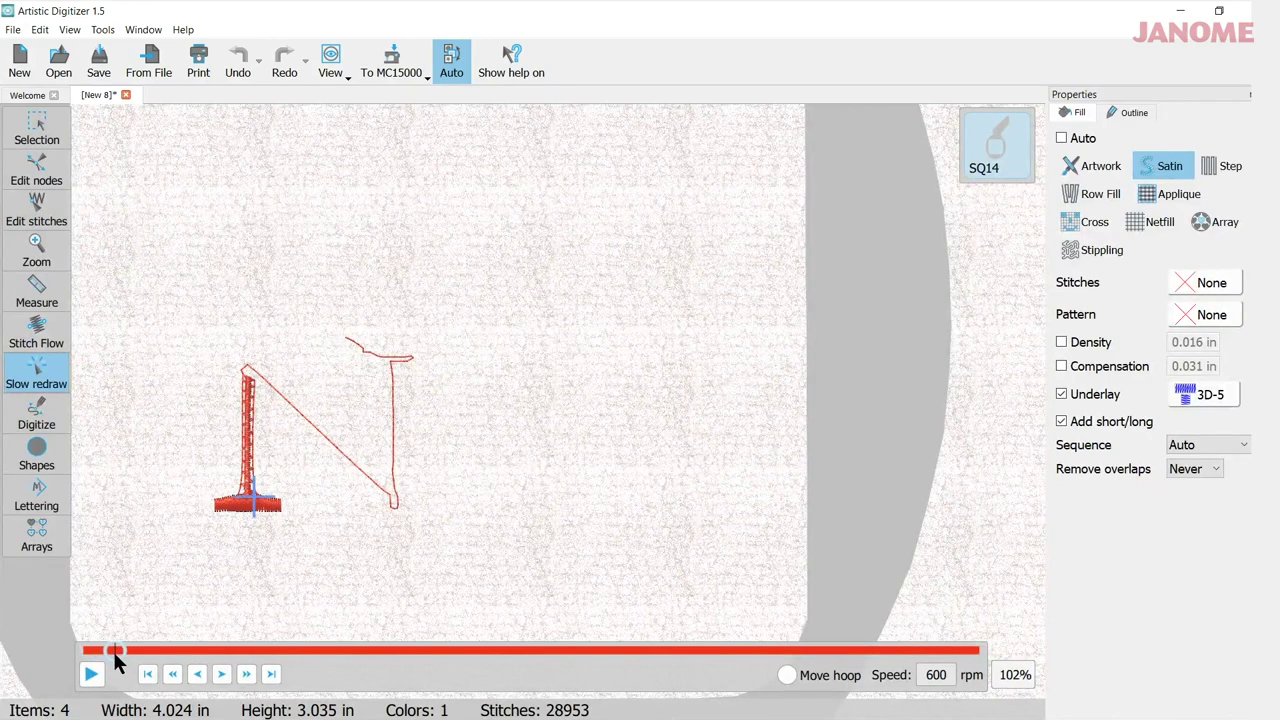
pyautogui.scroll(3, 123, 603)
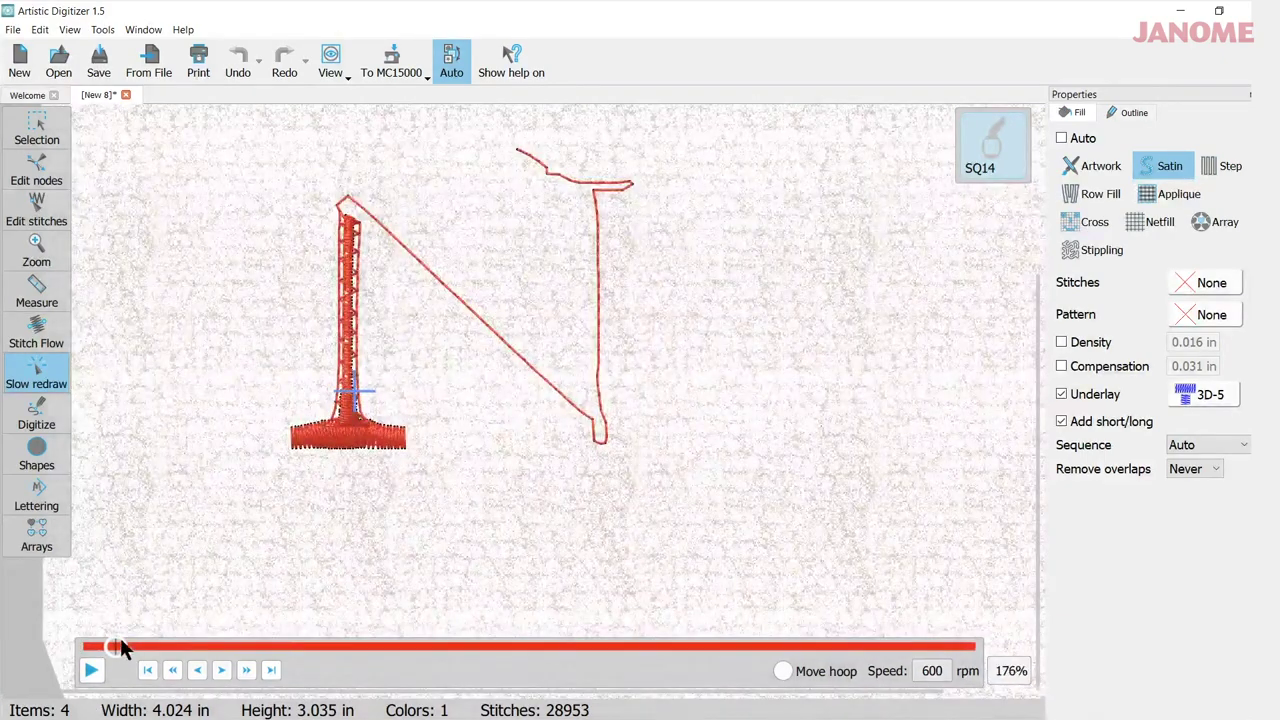
pyautogui.click(92, 673)
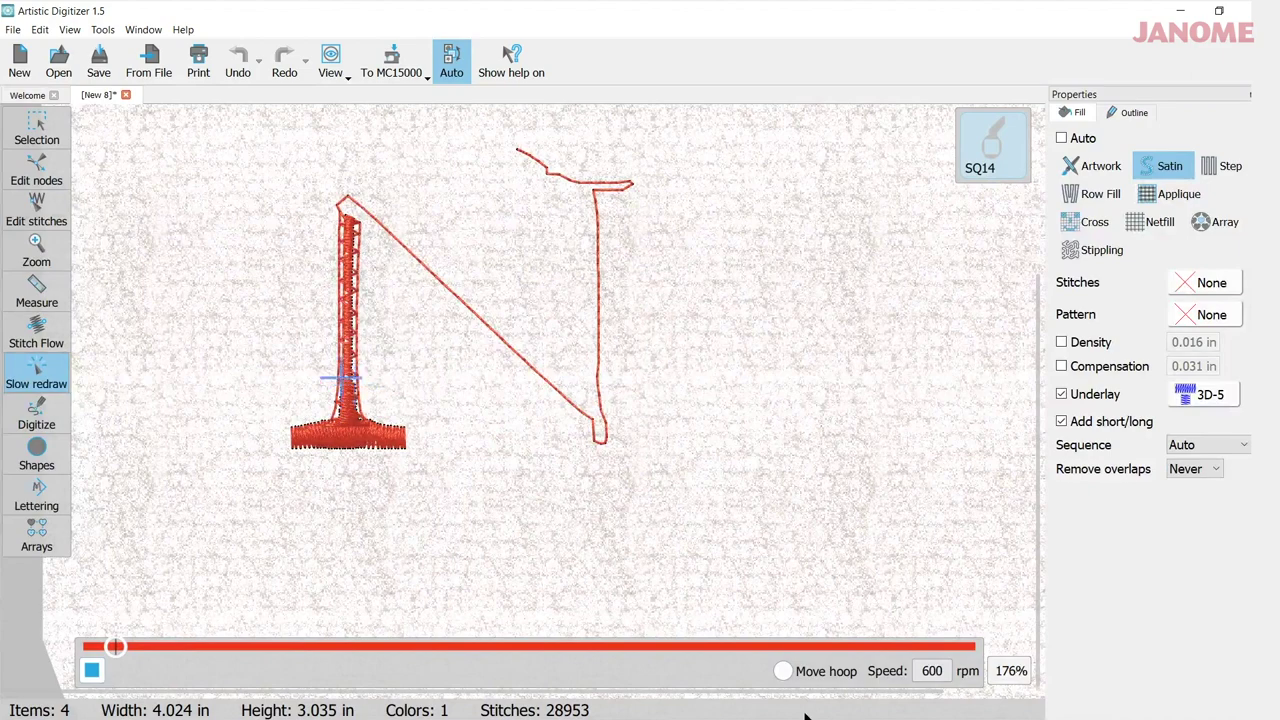
pyautogui.moveTo(920, 671); pyautogui.dragTo(966, 671)
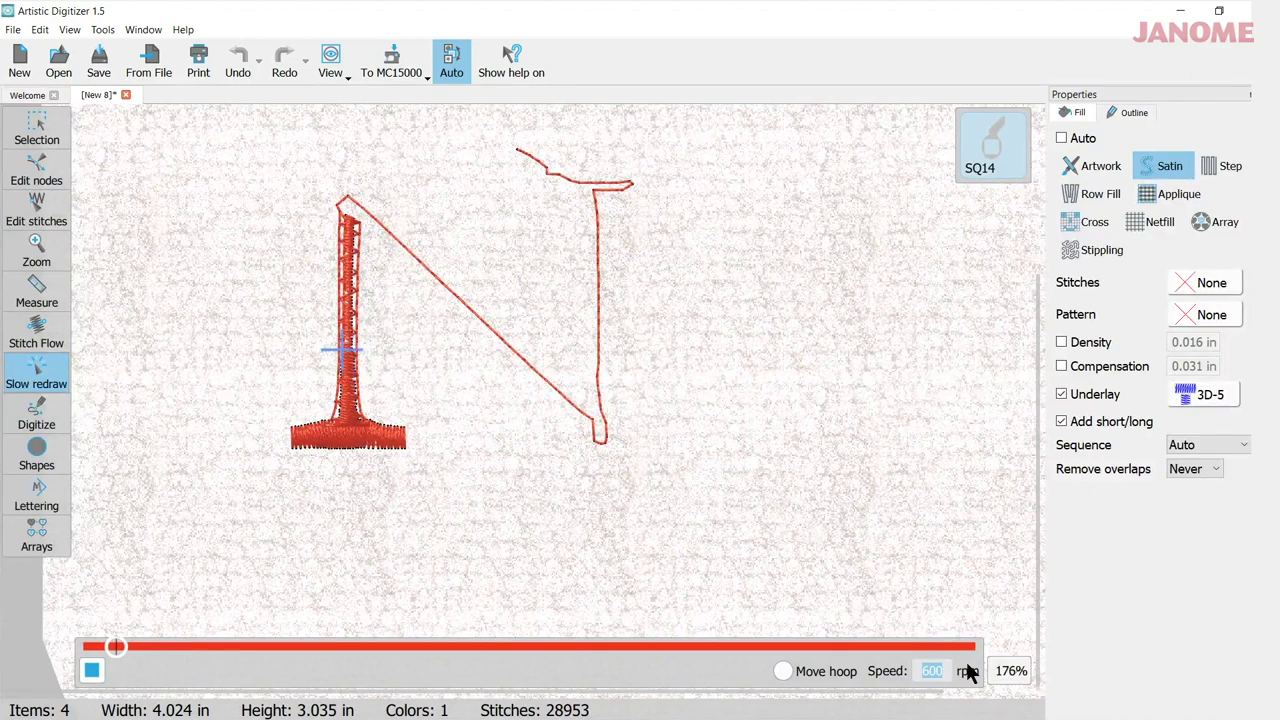
pyautogui.write('1000')
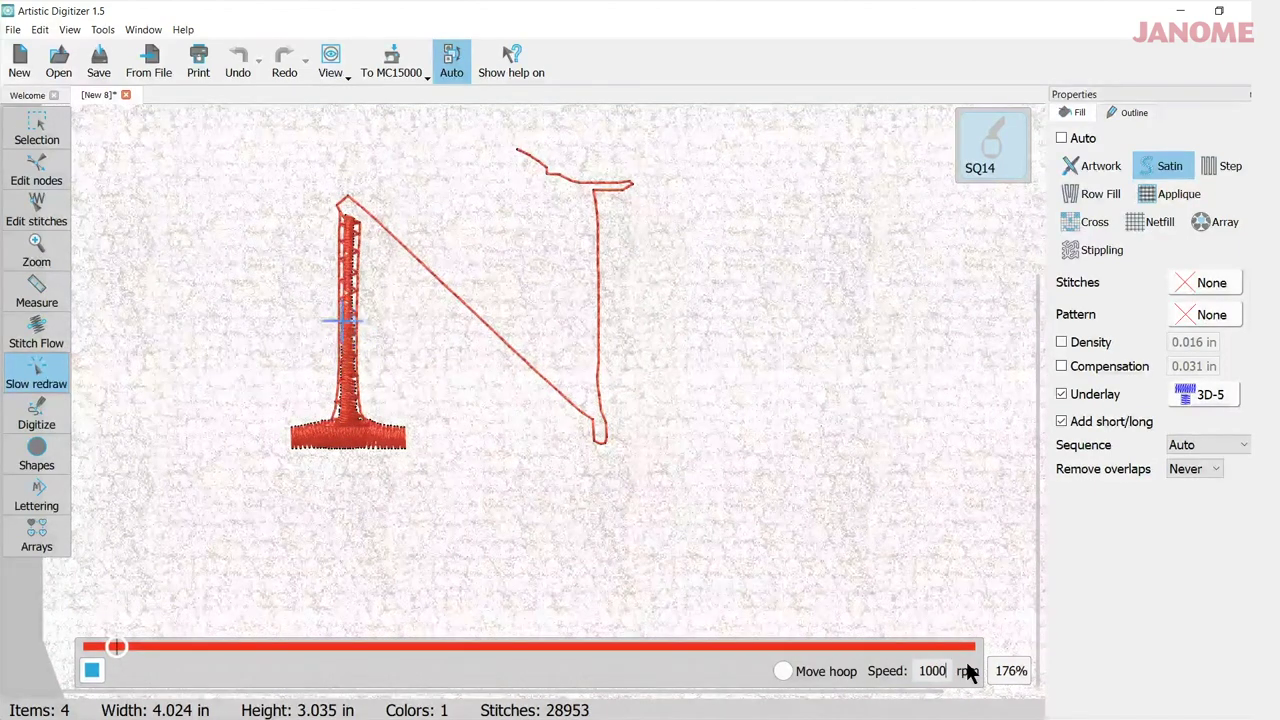
pyautogui.press('Return')
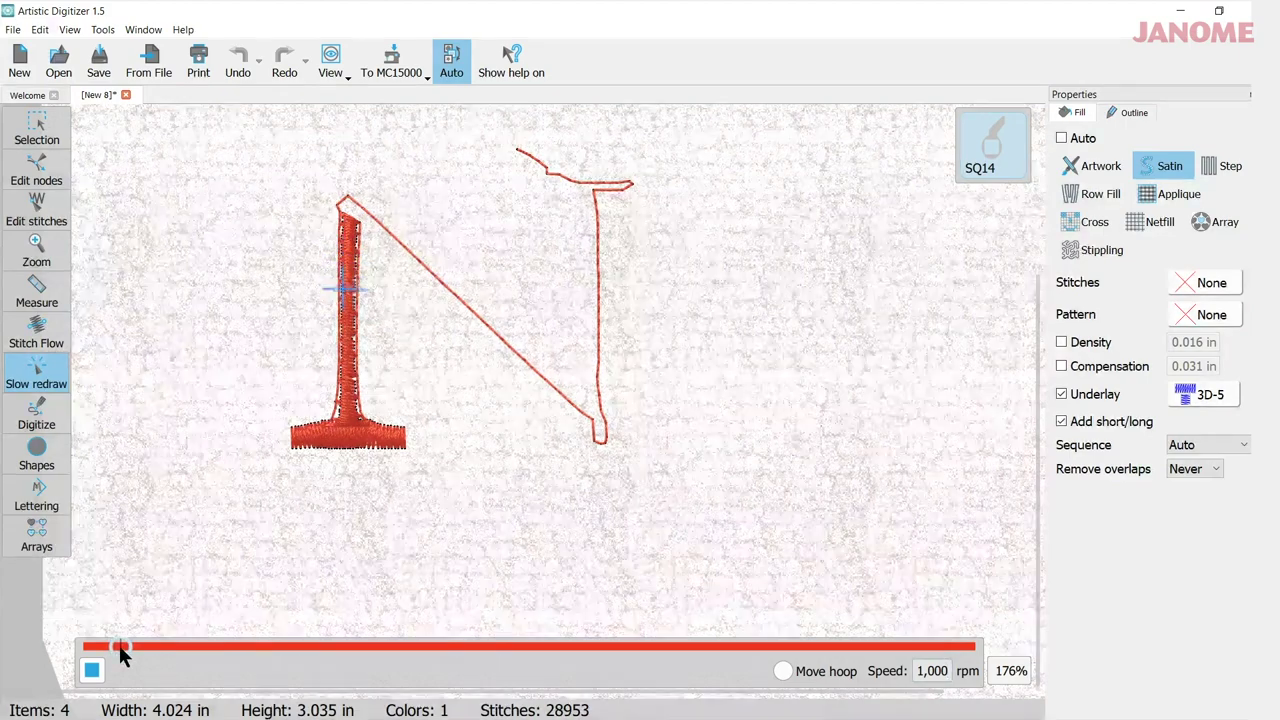
pyautogui.moveTo(119, 645)
pyautogui.mouseDown()
pyautogui.moveTo(182, 661)
pyautogui.moveTo(273, 712)
pyautogui.moveTo(348, 712)
pyautogui.mouseUp()
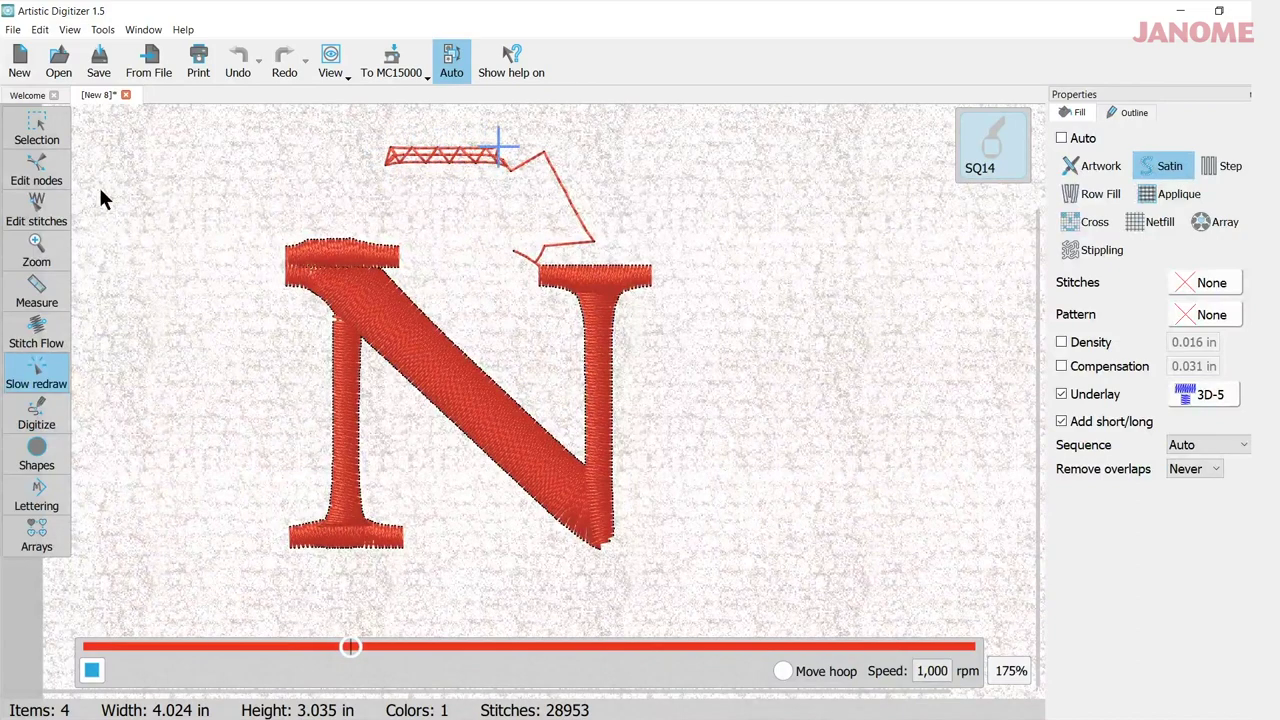
pyautogui.click(38, 130)
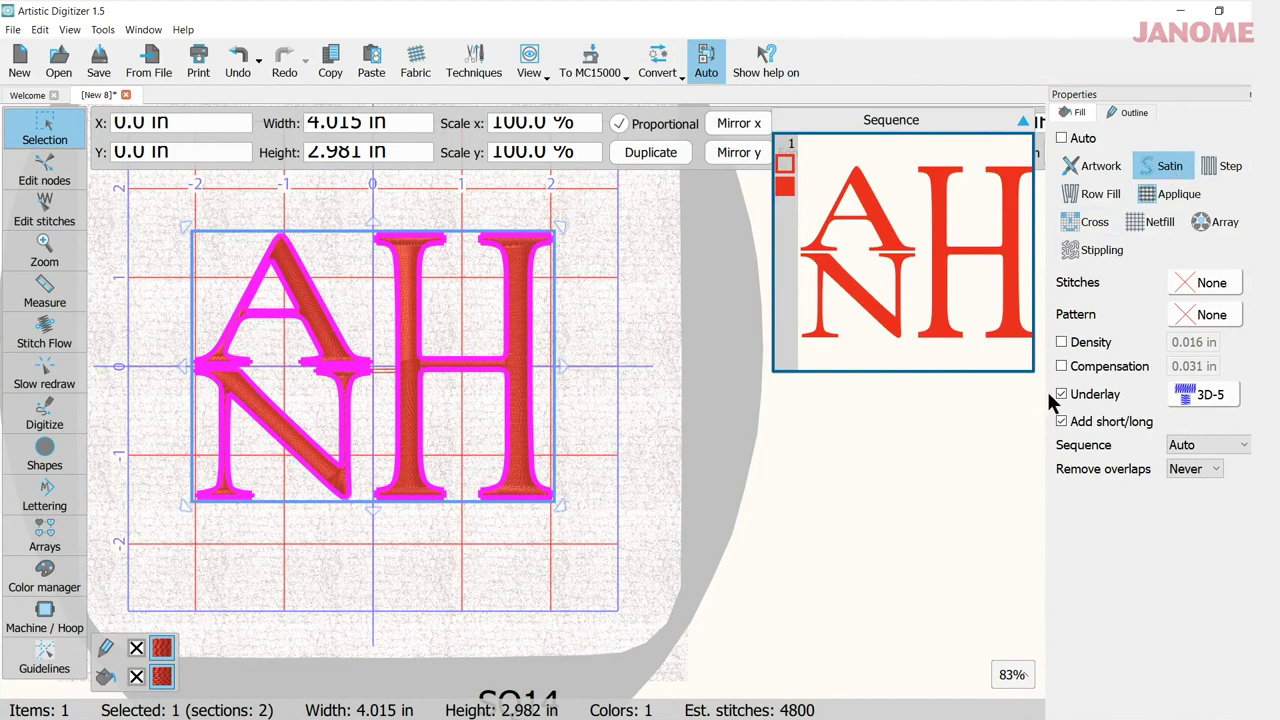
# Keep the 3D-5 underlay and start a new blank design, New 9.
pyautogui.click(1206, 396)
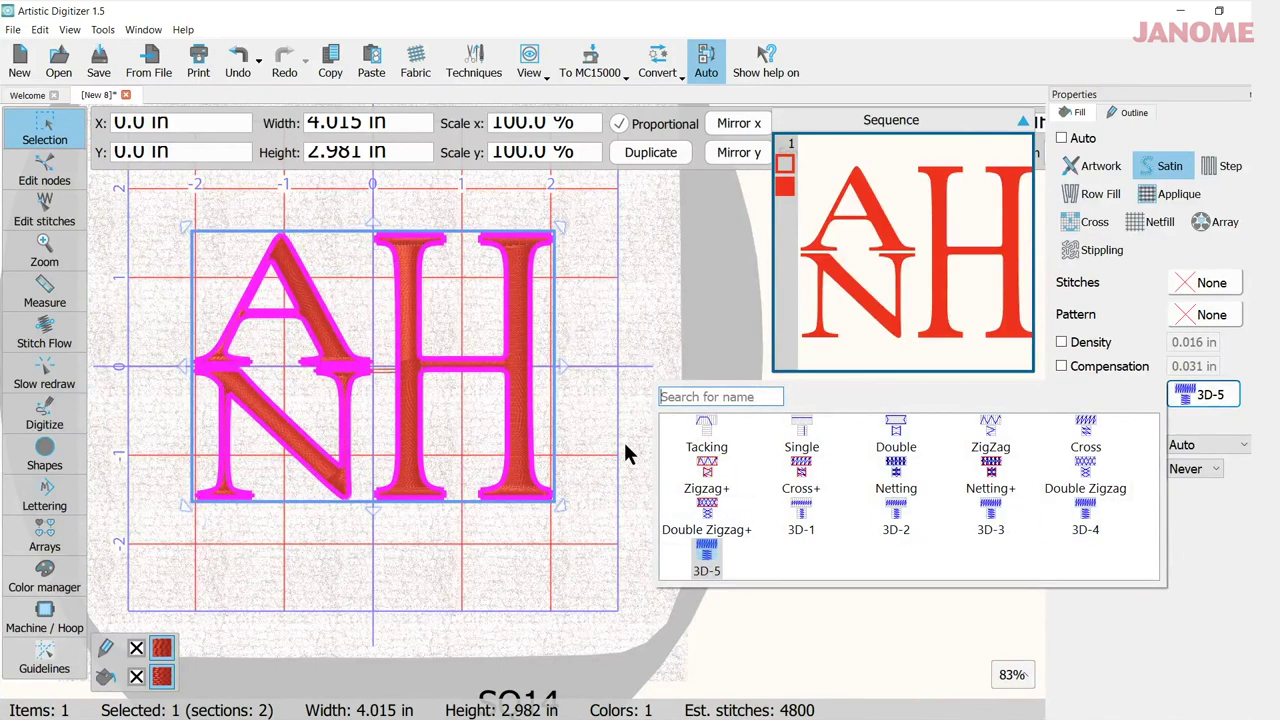
pyautogui.click(646, 358)
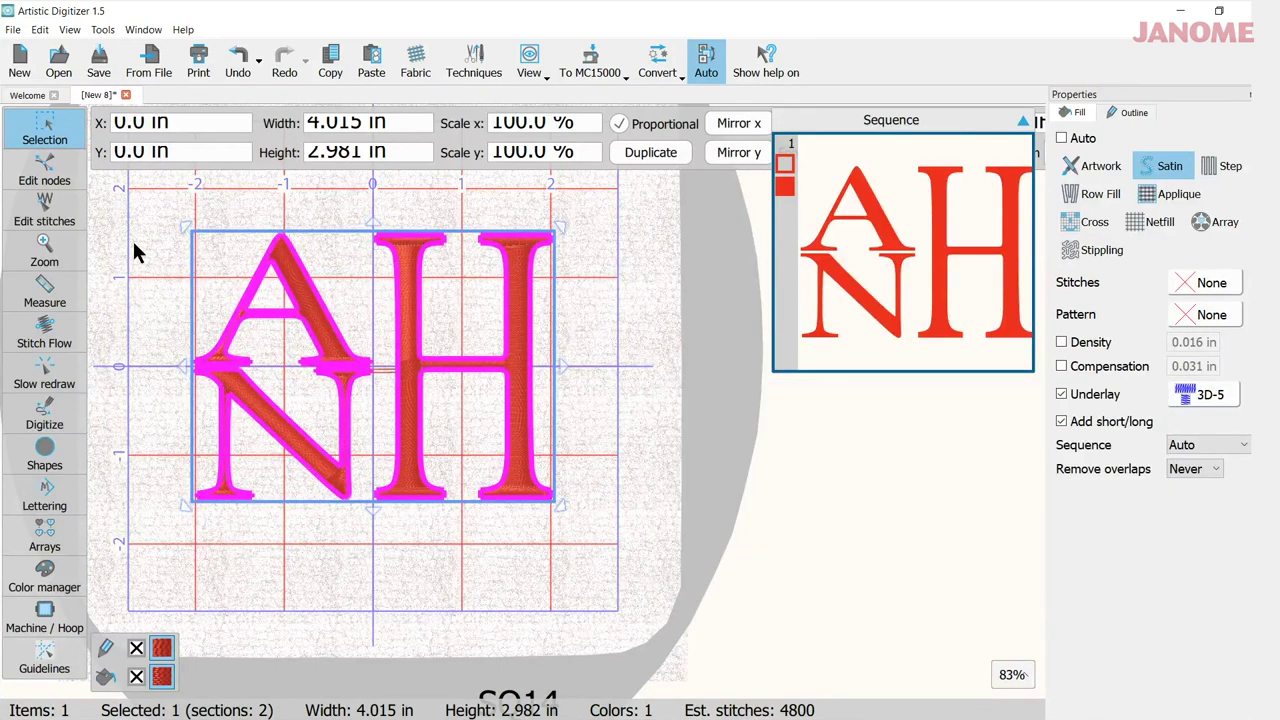
pyautogui.click(18, 60)
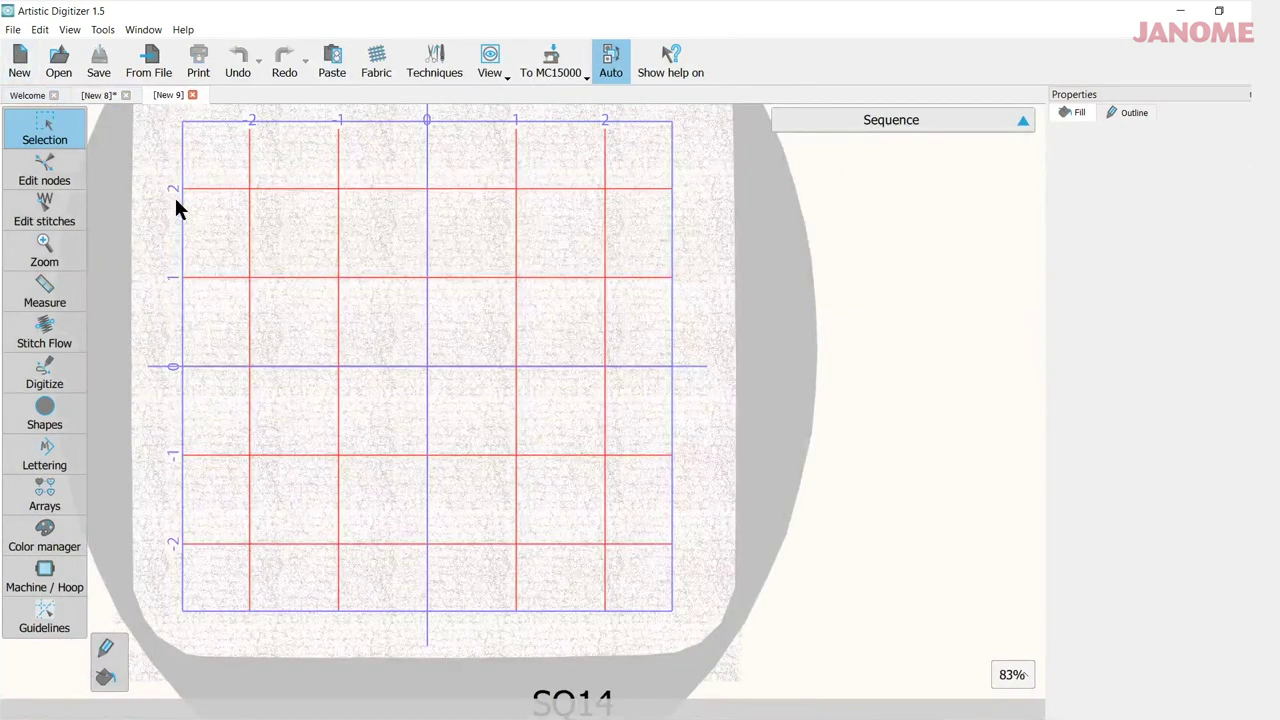
# Add a lettering object containing the letter 'A'.
pyautogui.click(71, 463)
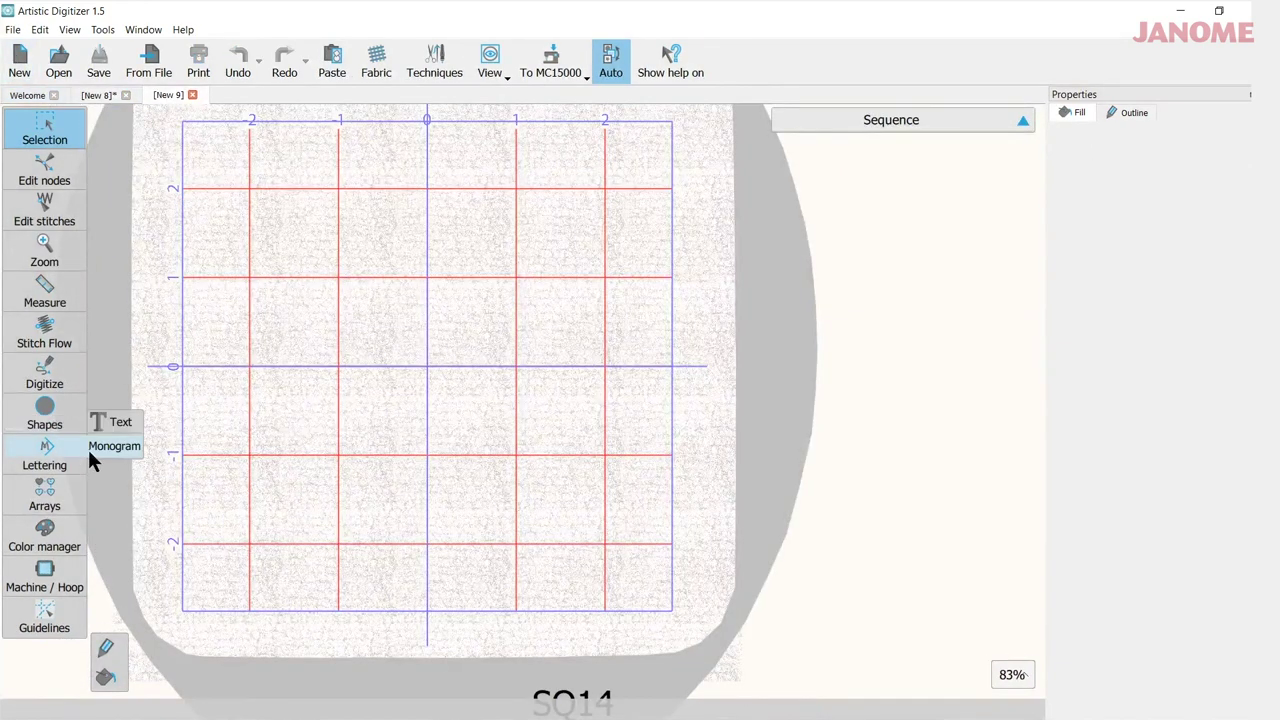
pyautogui.click(110, 421)
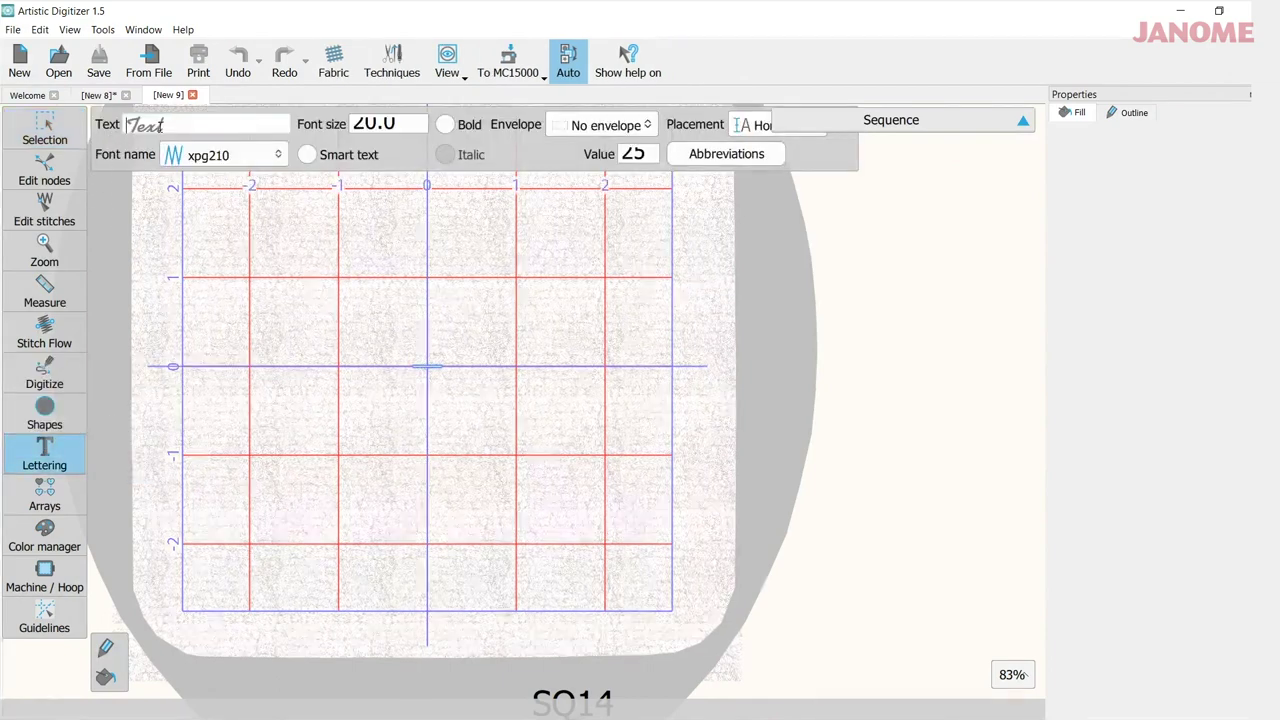
pyautogui.write('A')
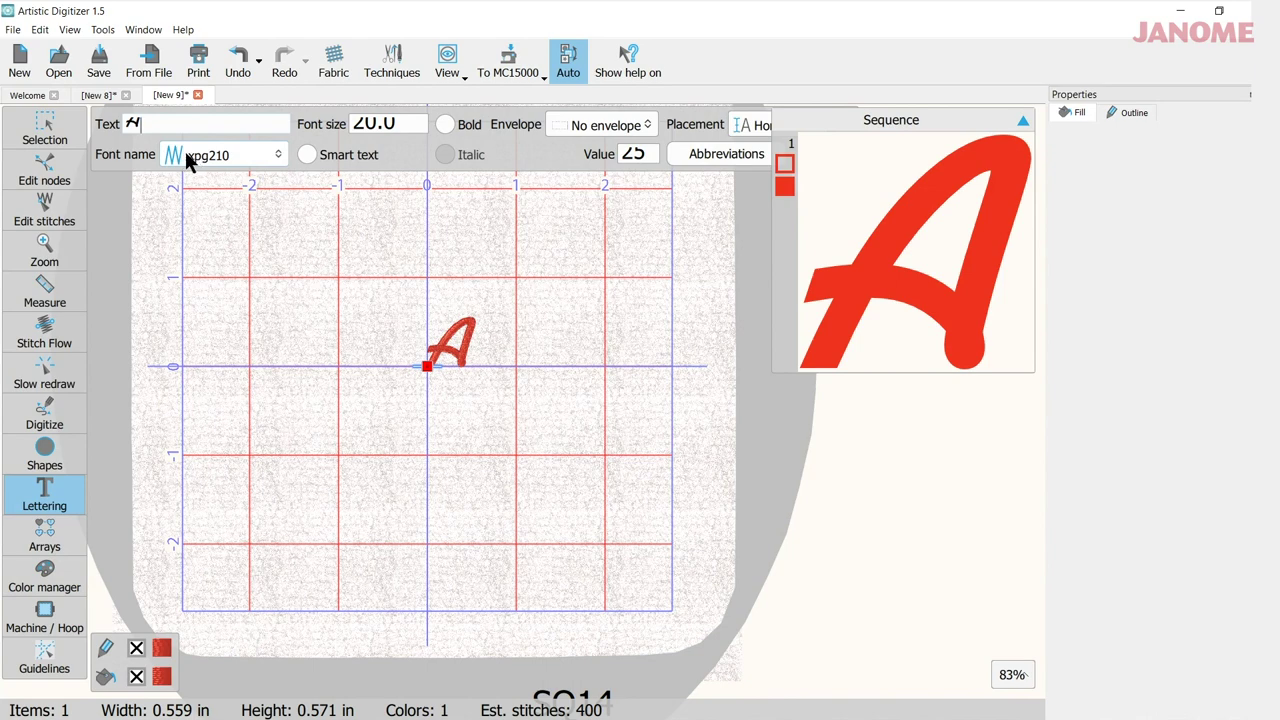
# Browse the font list, keep xpg210 for the A, and return to the Selection tool.
pyautogui.click(279, 152)
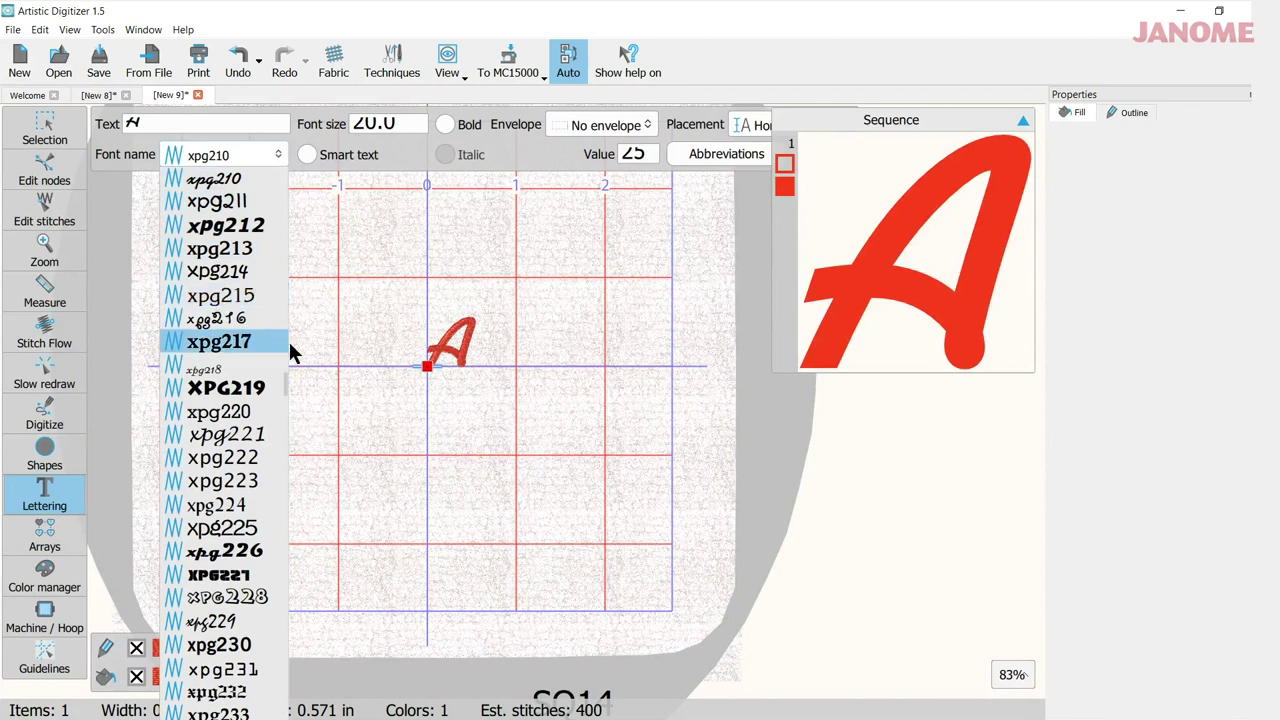
pyautogui.scroll(-2, 229, 440)
pyautogui.scroll(-5, 237, 495)
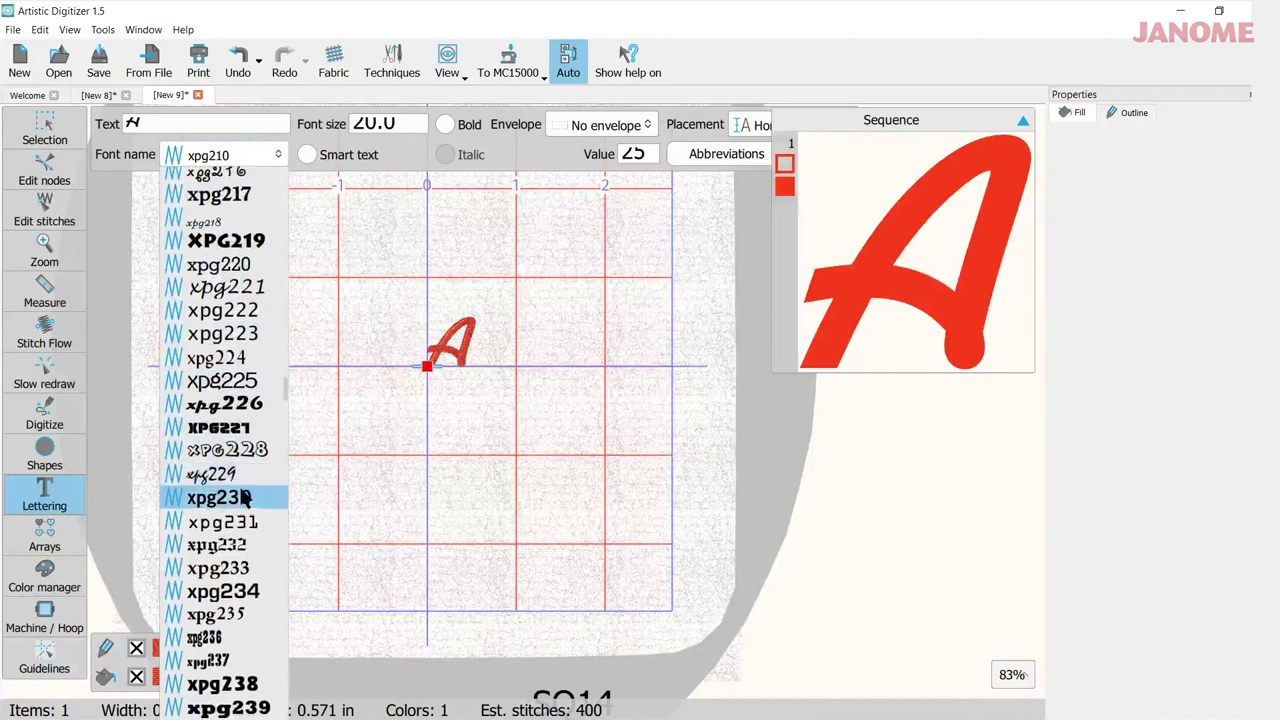
pyautogui.scroll(-3, 247, 490)
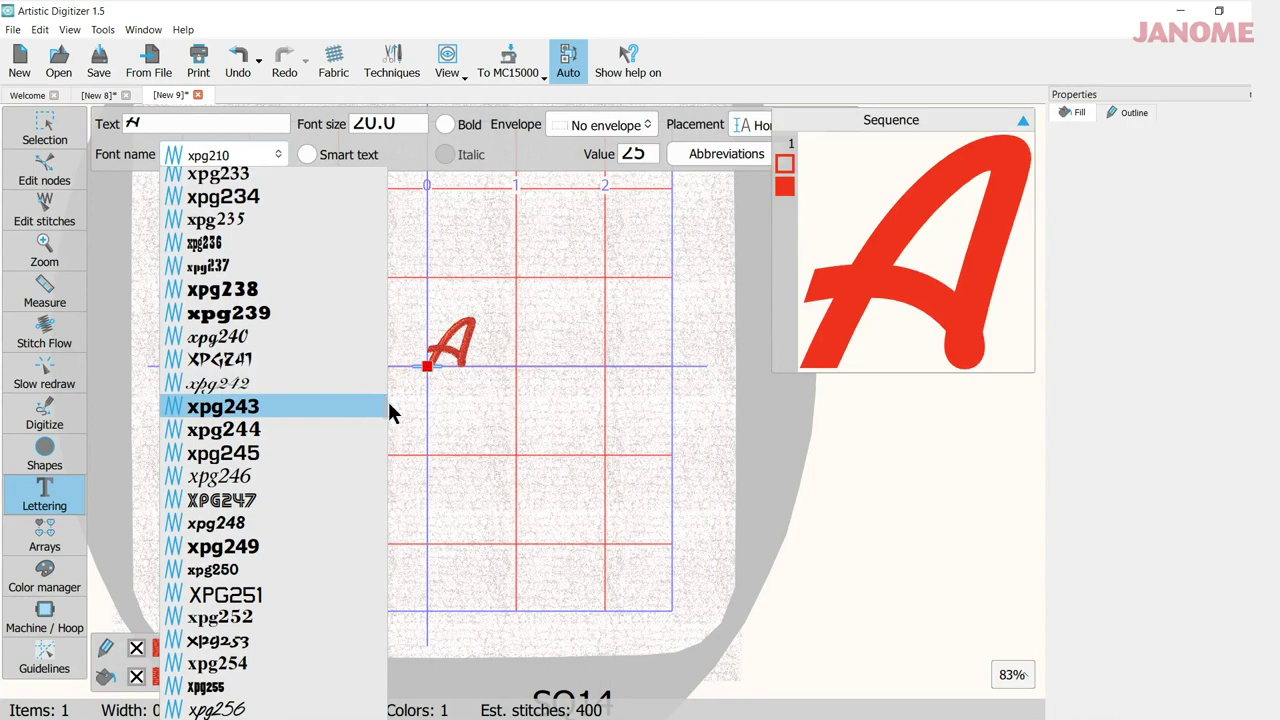
pyautogui.scroll(-14, 388, 408)
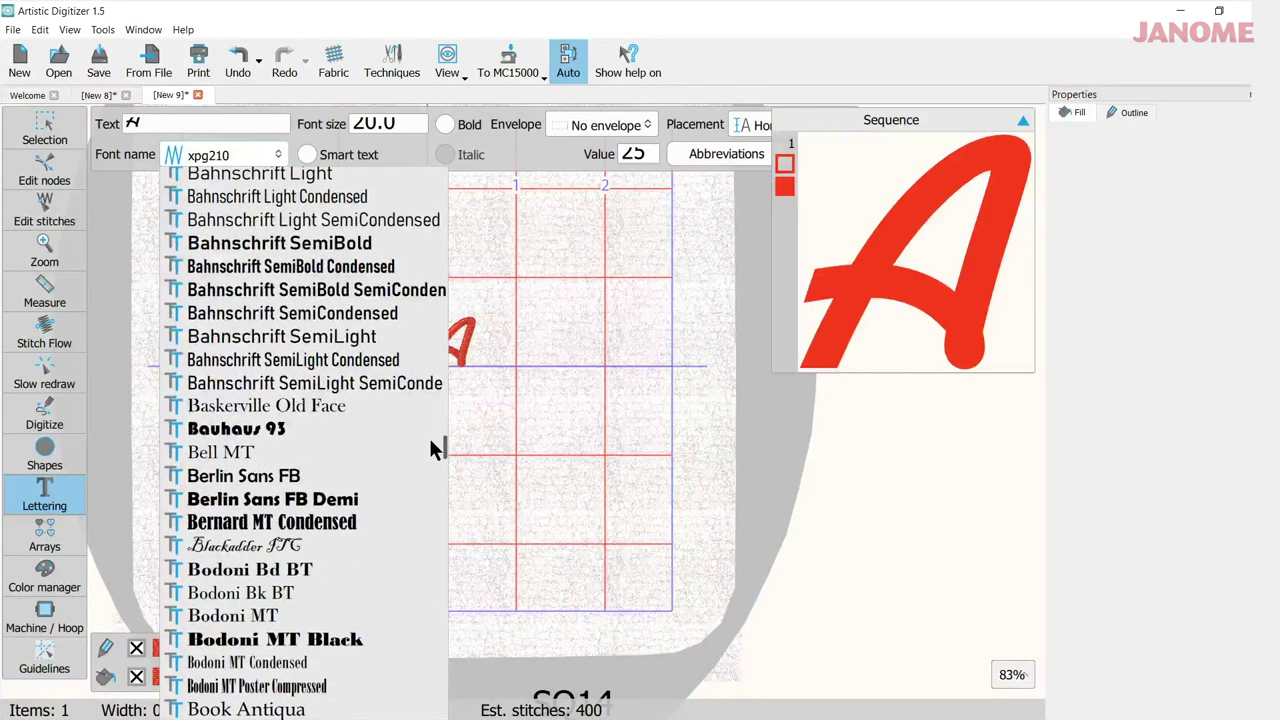
pyautogui.moveTo(430, 440)
pyautogui.mouseDown()
pyautogui.moveTo(430, 481)
pyautogui.moveTo(428, 429)
pyautogui.mouseUp()
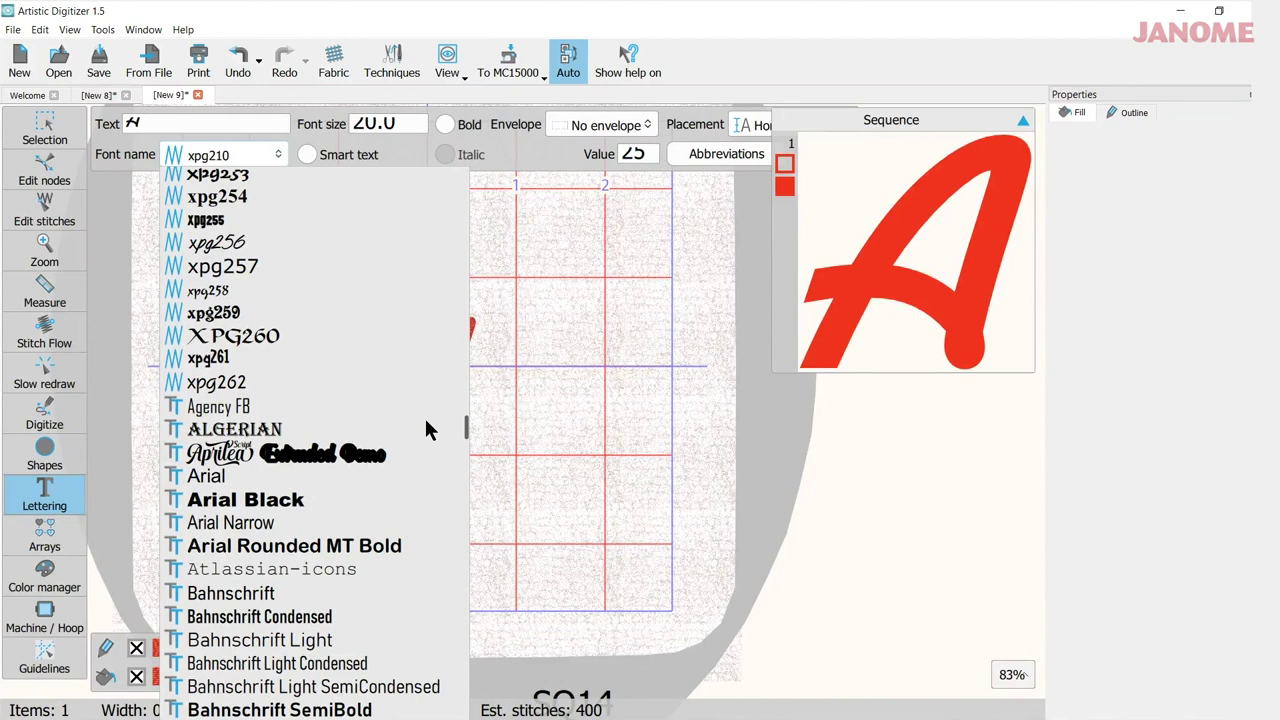
pyautogui.moveTo(424, 415); pyautogui.dragTo(423, 396)
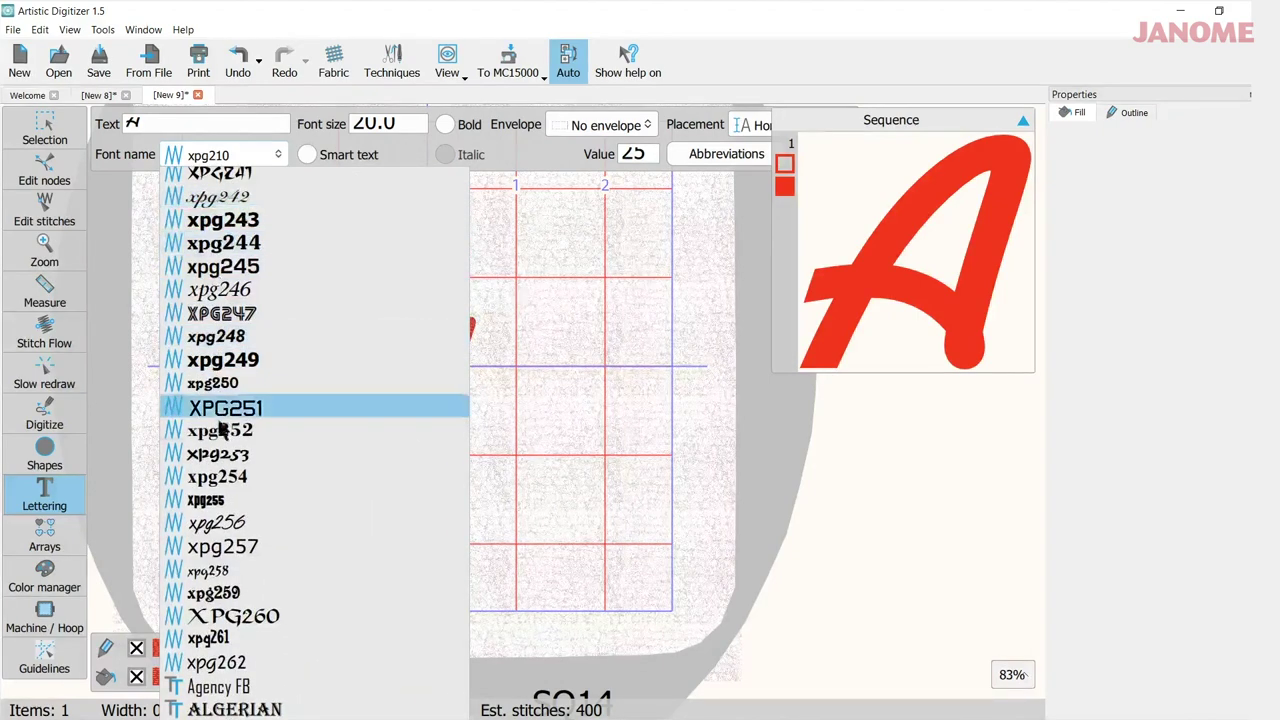
pyautogui.click(517, 419)
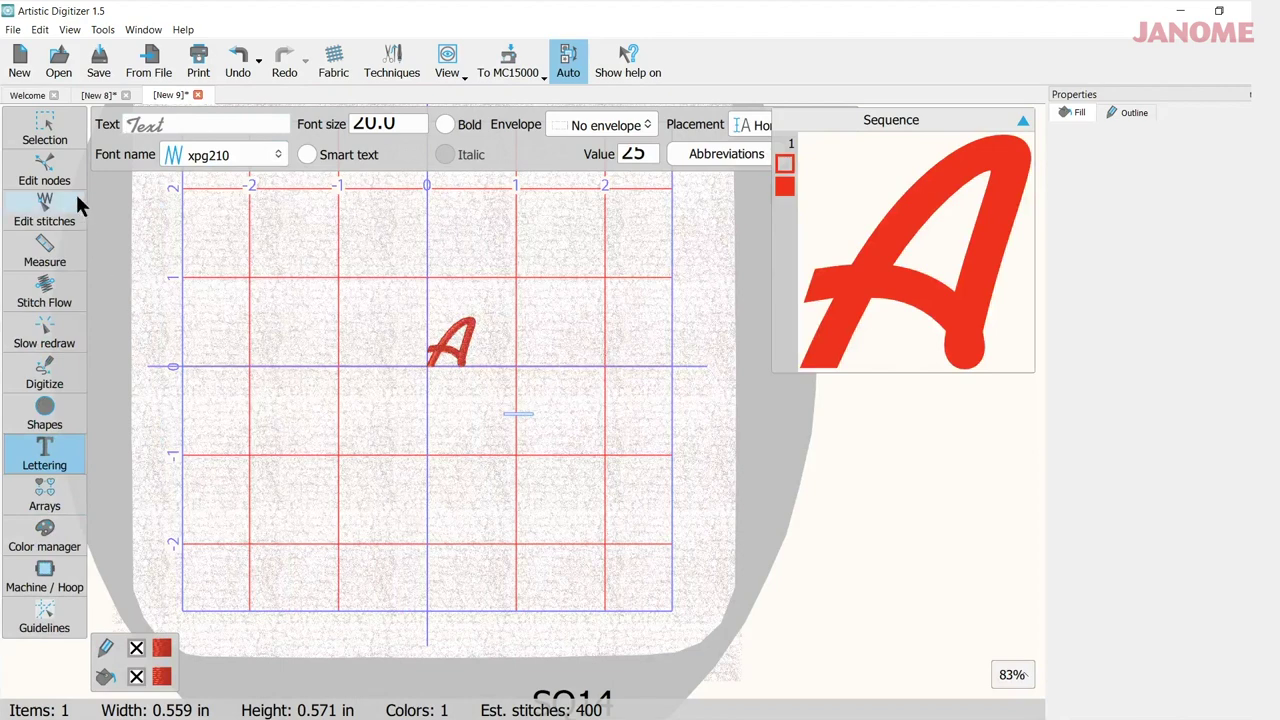
pyautogui.click(51, 138)
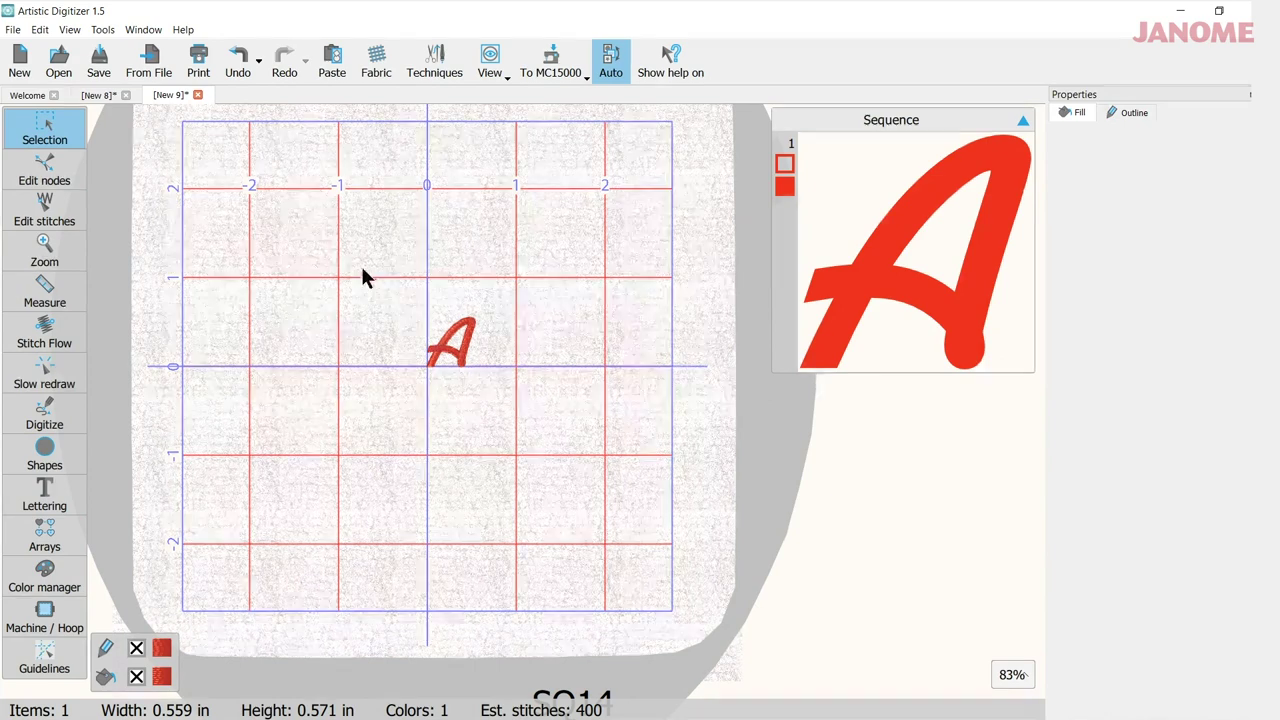
# Enlarge the red xpg210 'A' to 2.192 × 2.240 in and deselect it.
pyautogui.click(920, 228)
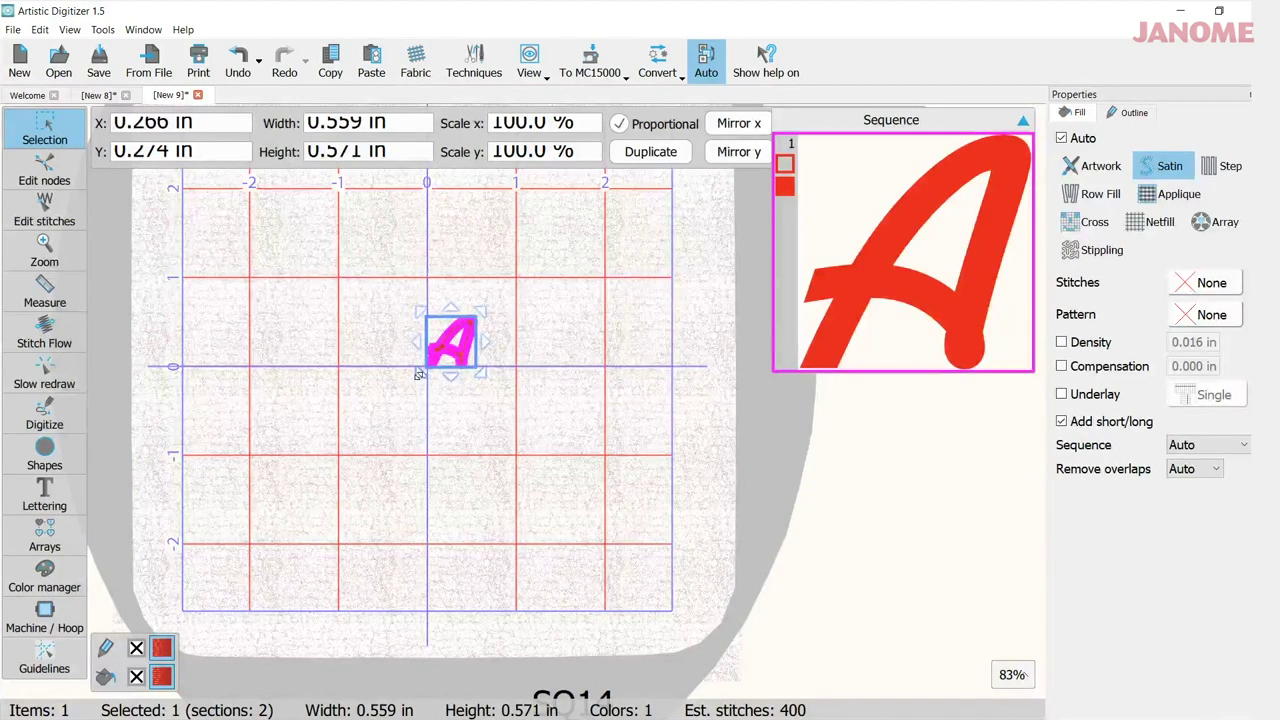
pyautogui.moveTo(419, 373); pyautogui.dragTo(309, 490)
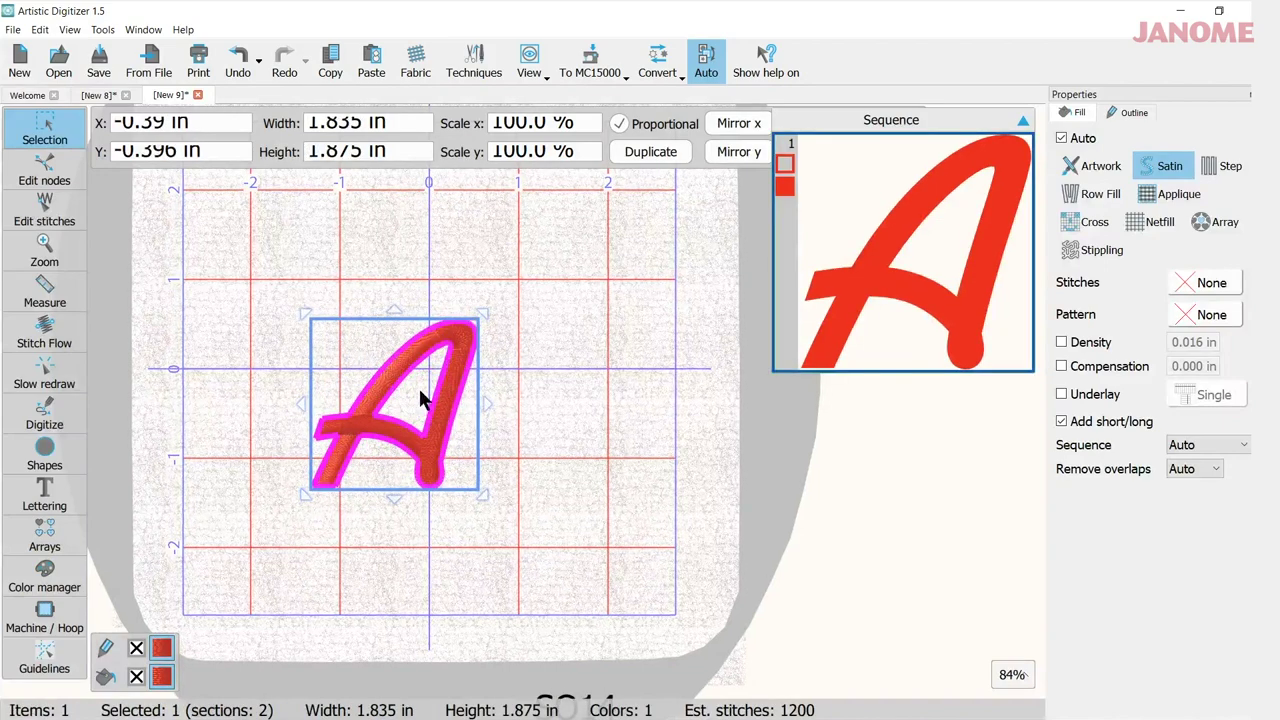
pyautogui.moveTo(481, 314); pyautogui.dragTo(511, 287)
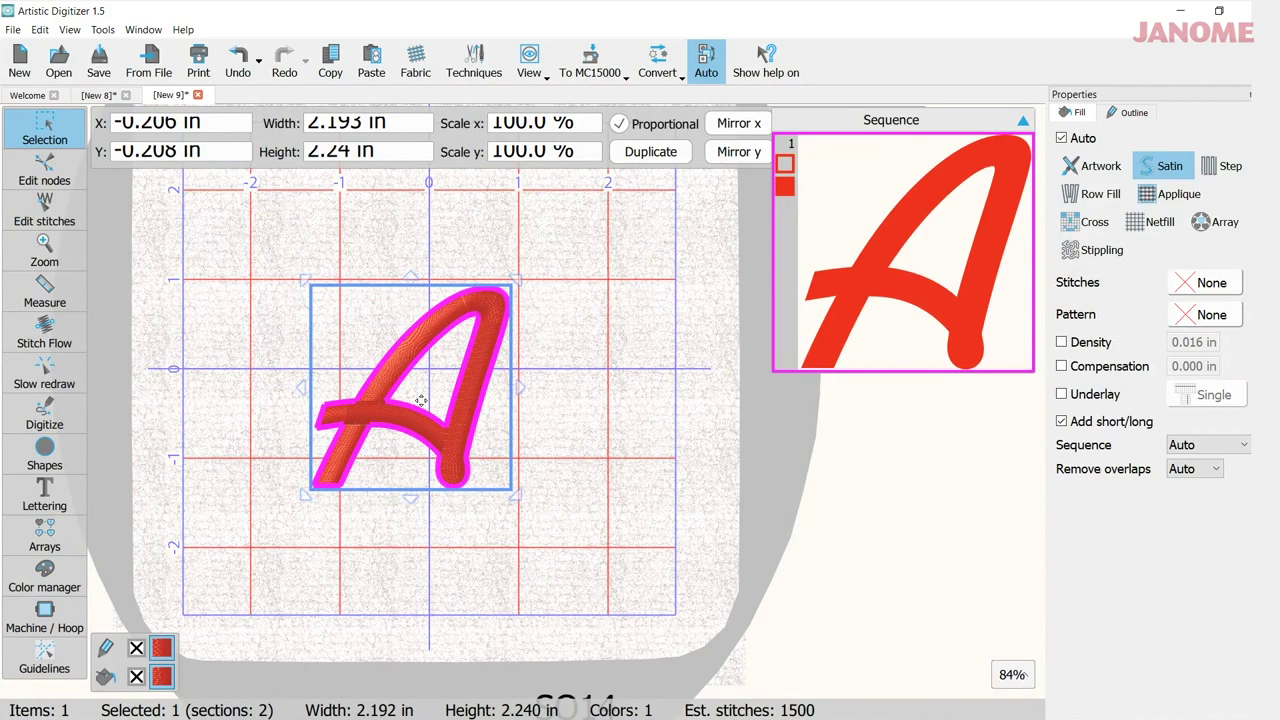
pyautogui.click(539, 355)
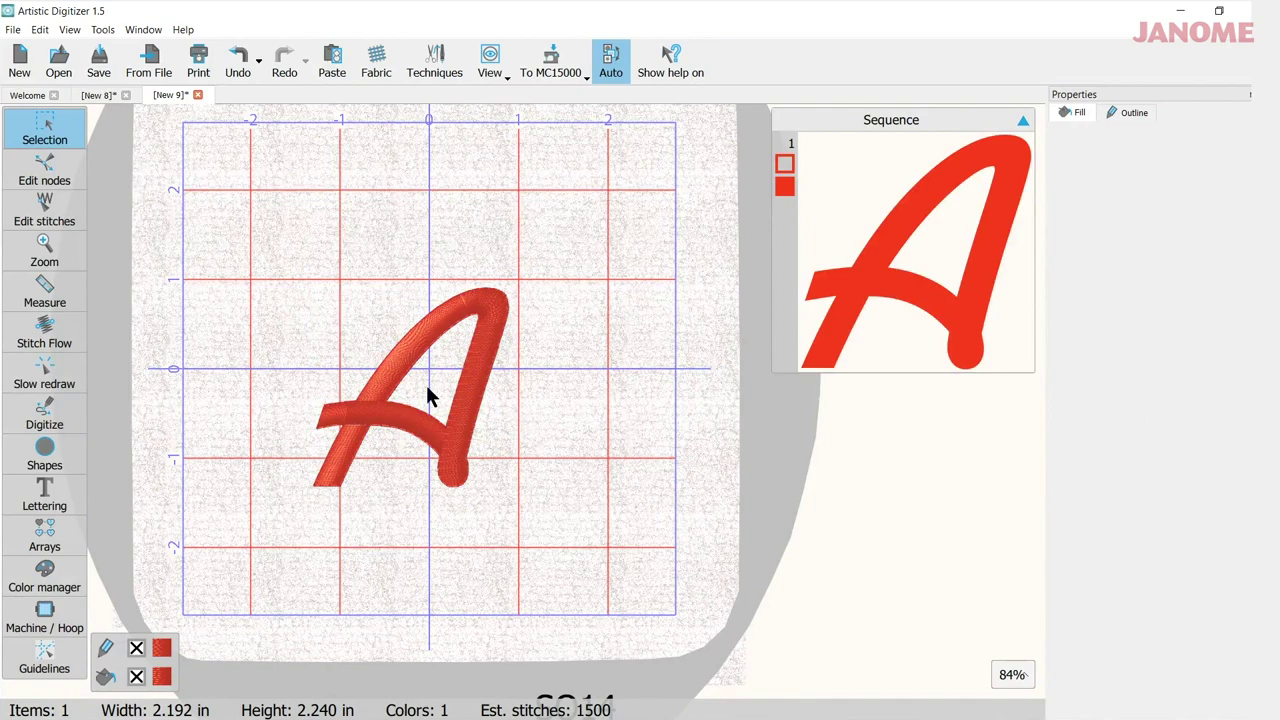
# Give the A's satin fill a 3D-3 underlay.
pyautogui.click(485, 395)
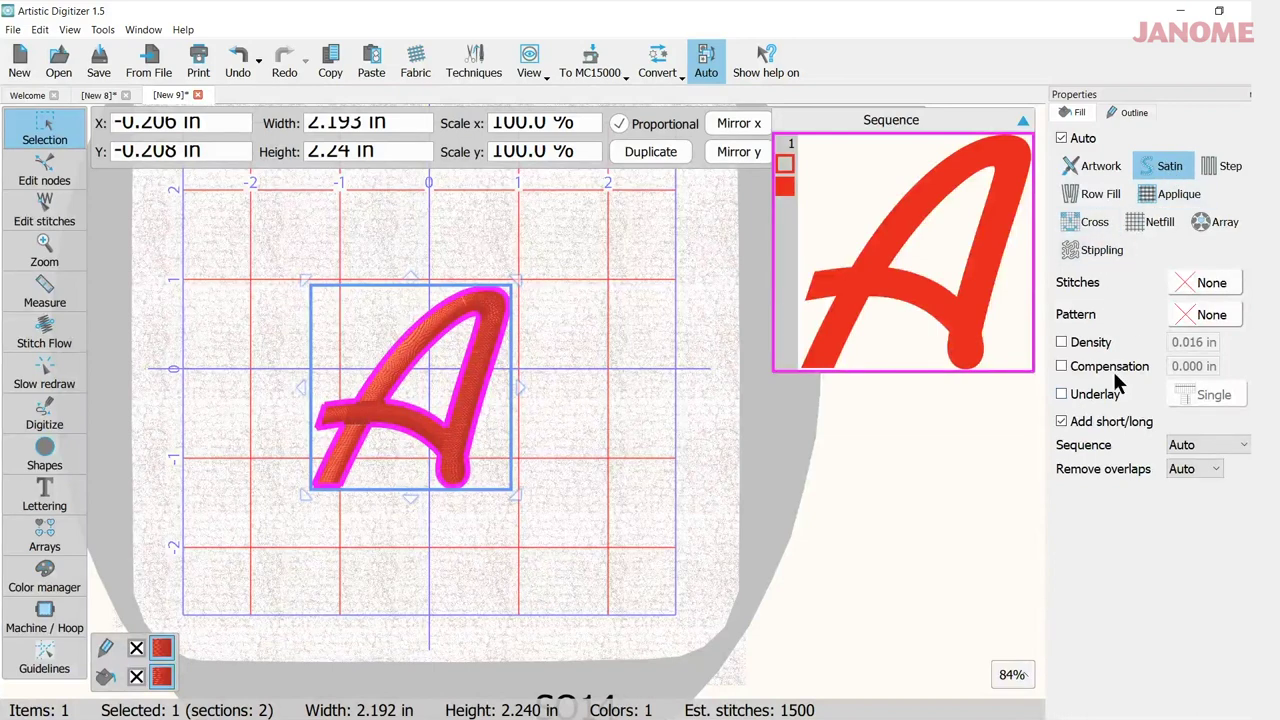
pyautogui.click(1064, 395)
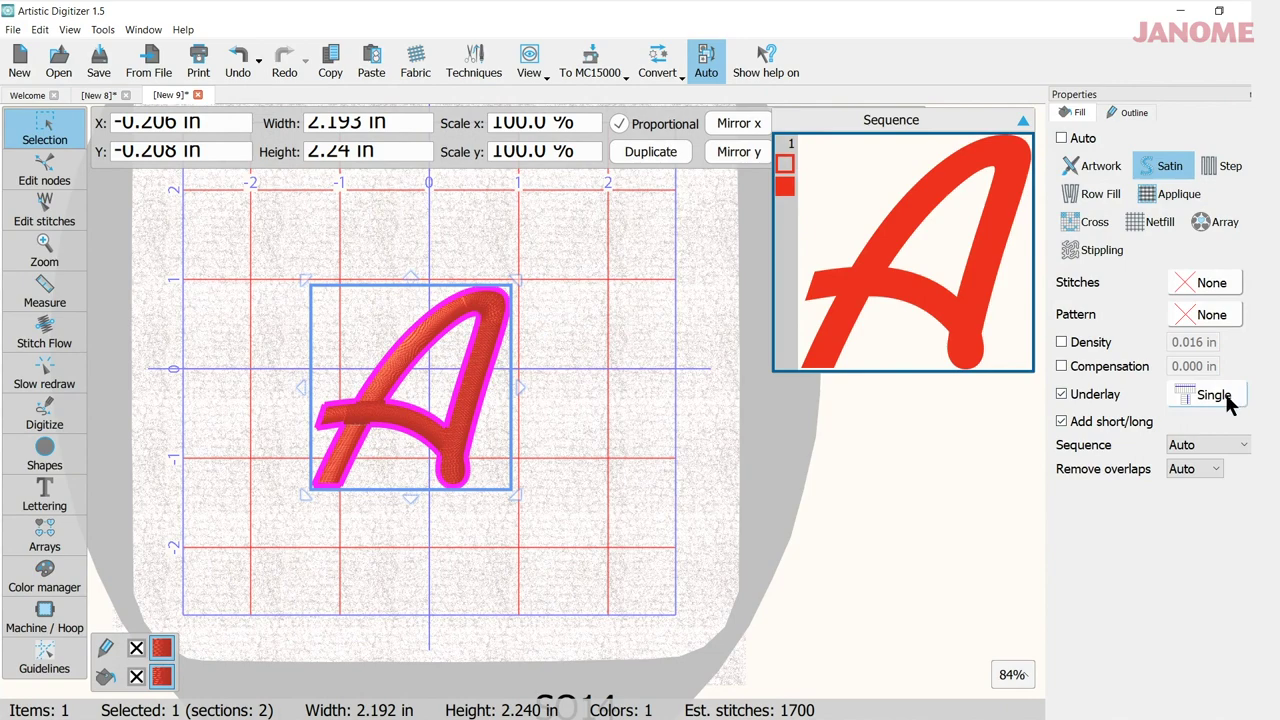
pyautogui.click(1228, 397)
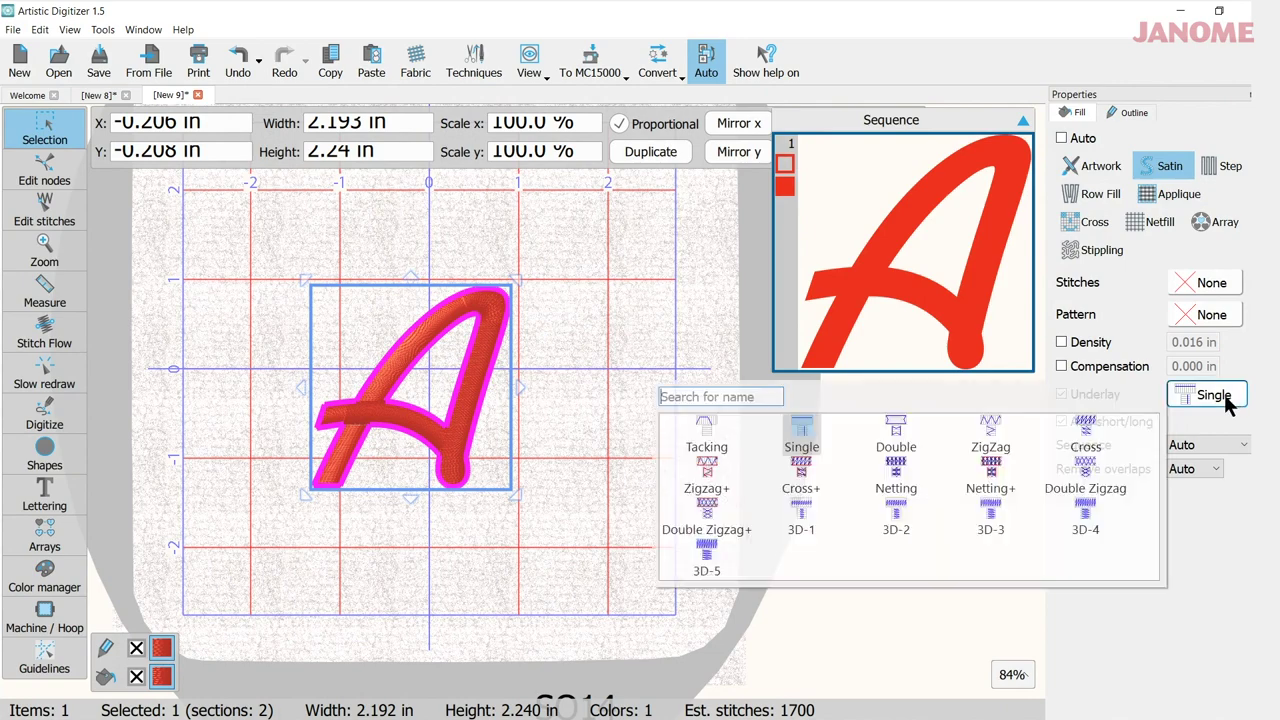
pyautogui.click(992, 520)
# Open the Slow redraw stitch-out preview of the design.
pyautogui.moveTo(75, 265)
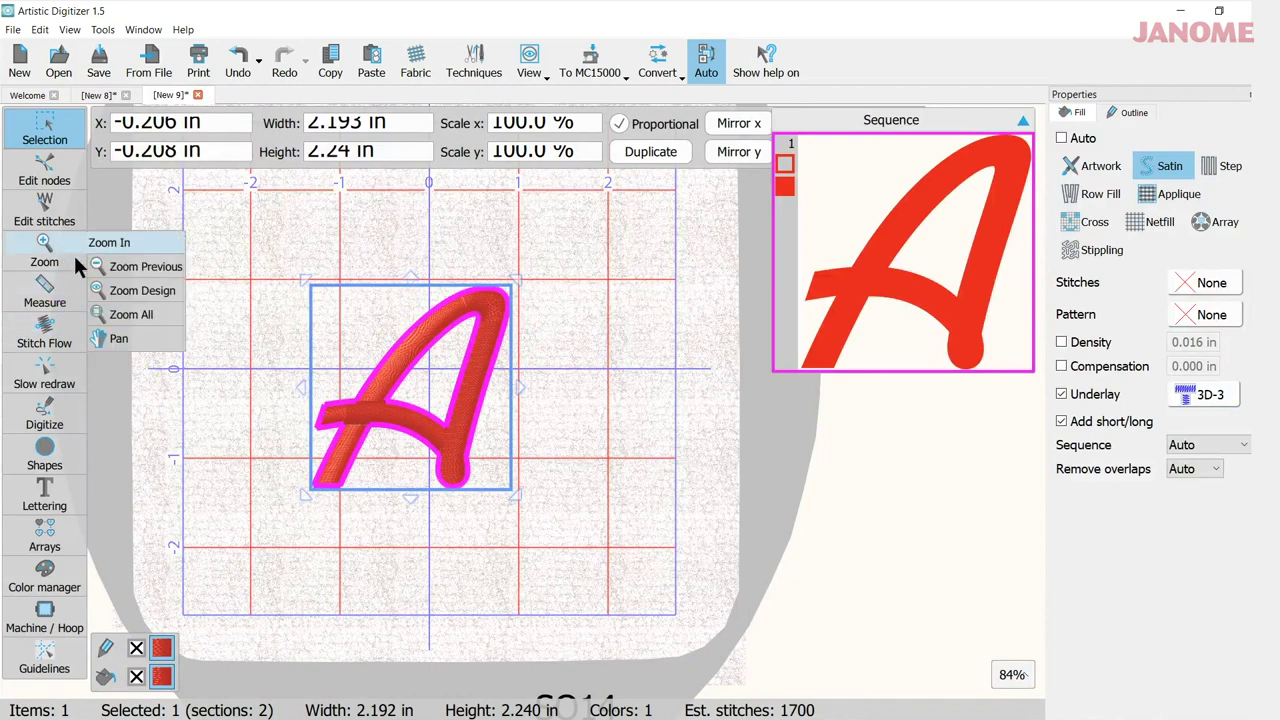
pyautogui.click(55, 337)
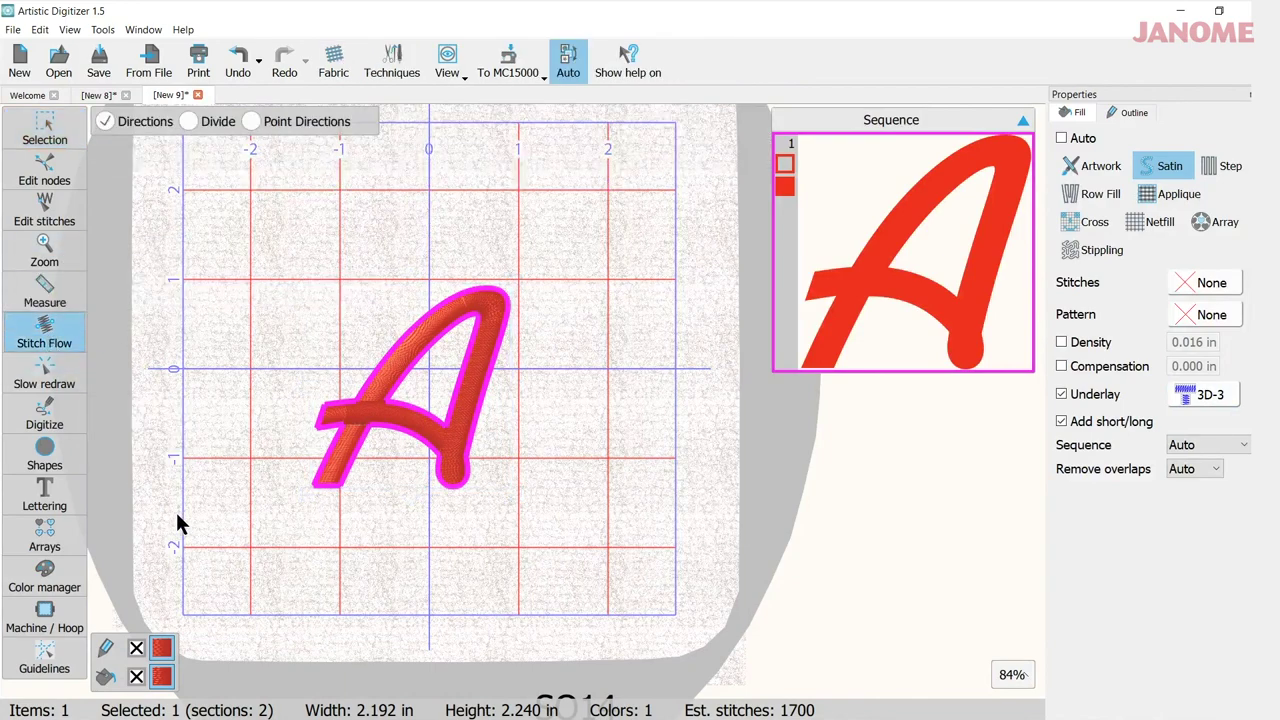
pyautogui.click(60, 372)
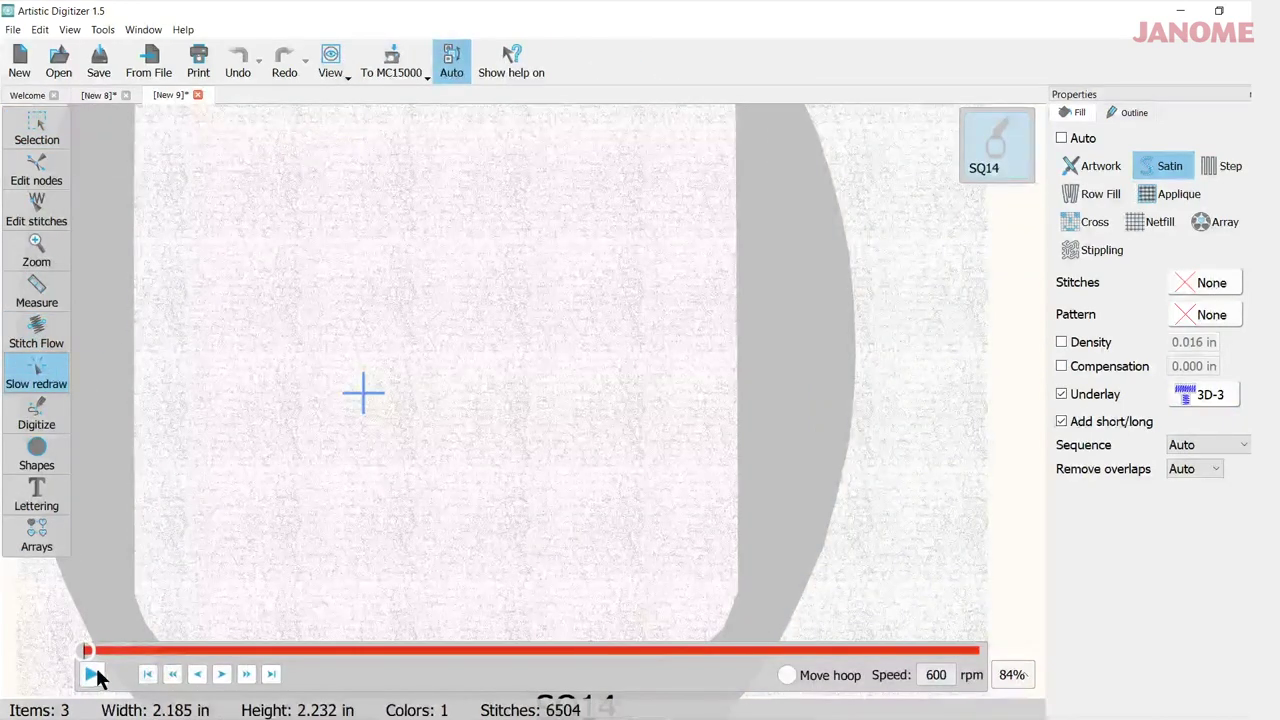
# Play the stitch-out preview with the redraw speed set to 1,000 rpm.
pyautogui.click(93, 677)
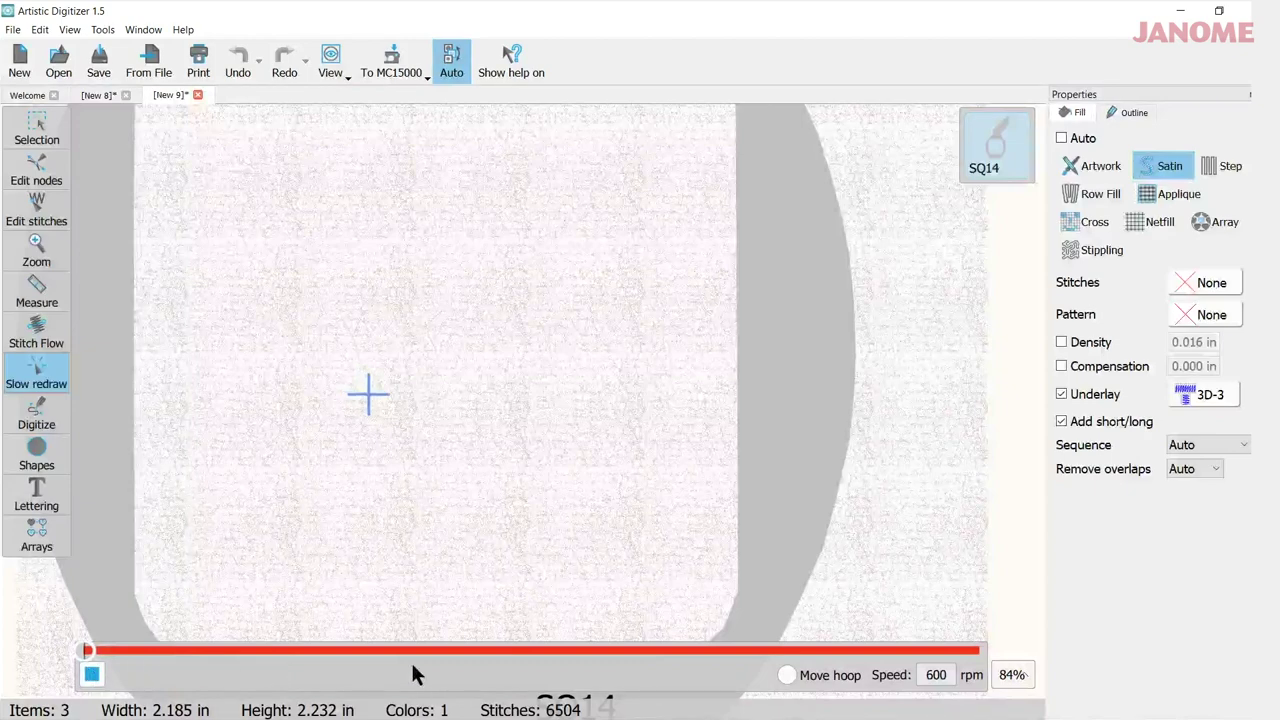
pyautogui.doubleClick(927, 675)
pyautogui.write('1,00')
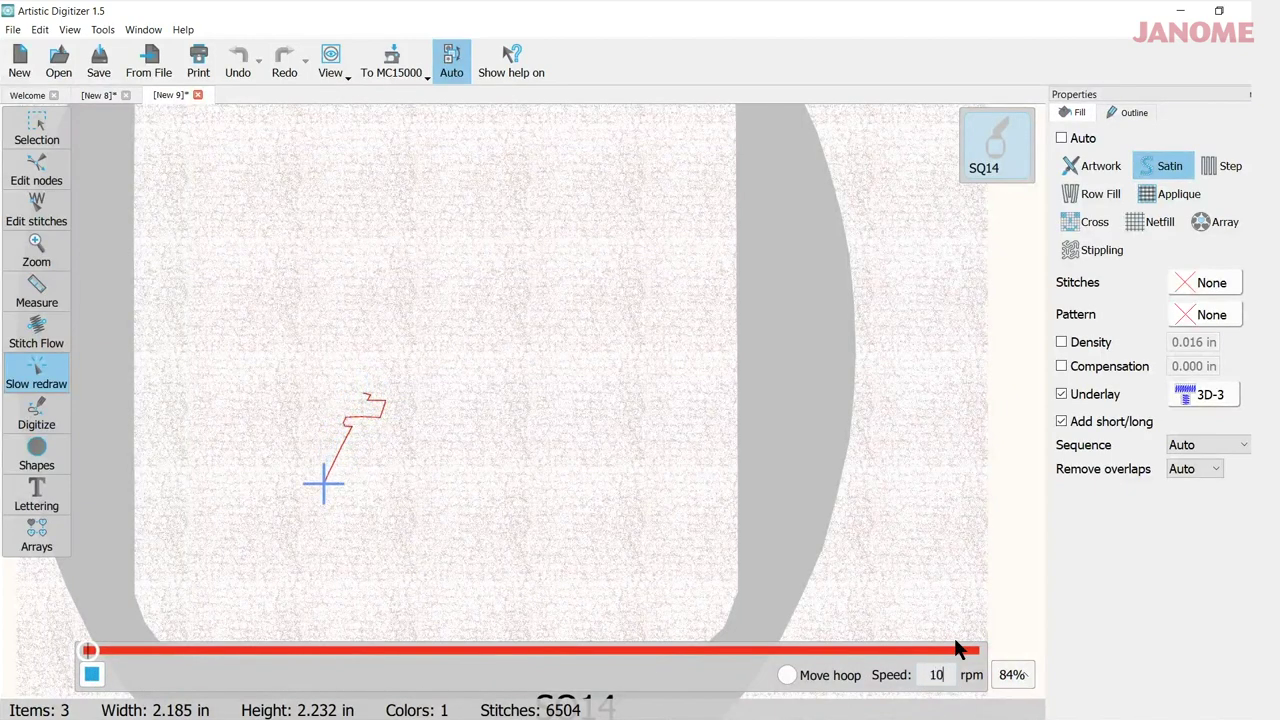
pyautogui.write('00')
pyautogui.press('Return')
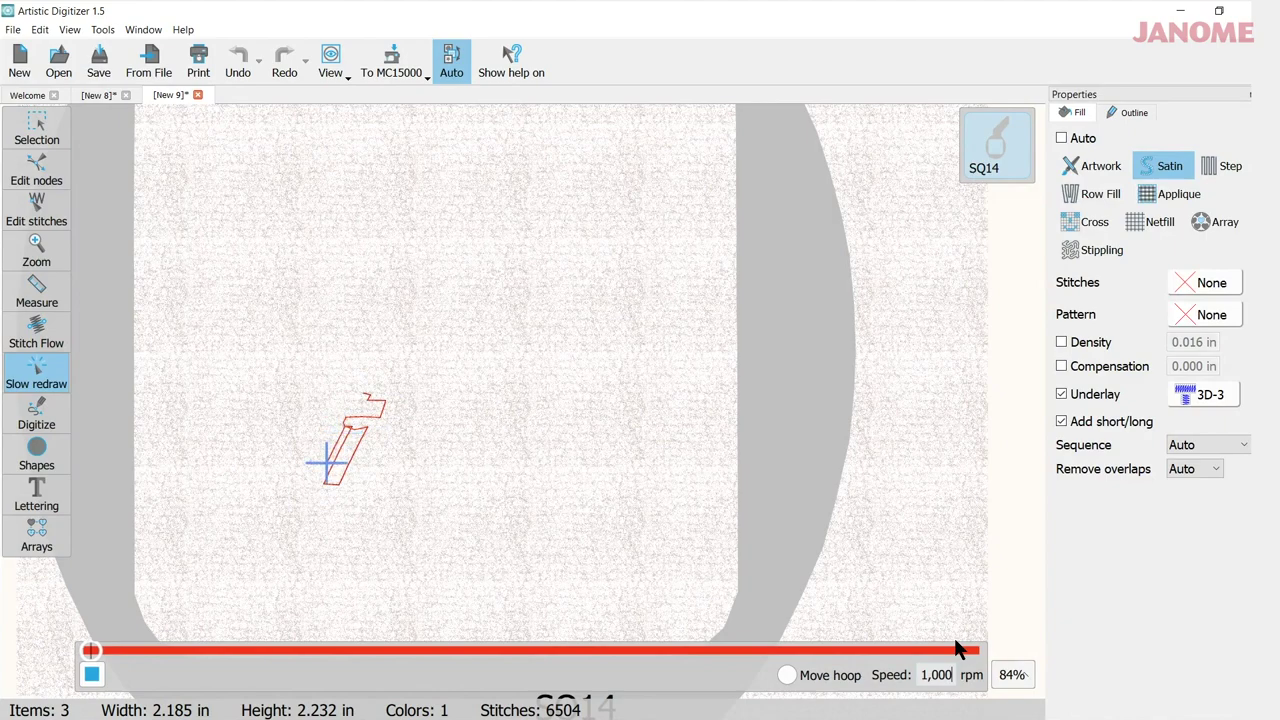
# Zoom in and advance the preview through the A's crossbar and looped stroke.
pyautogui.scroll(4, 292, 526)
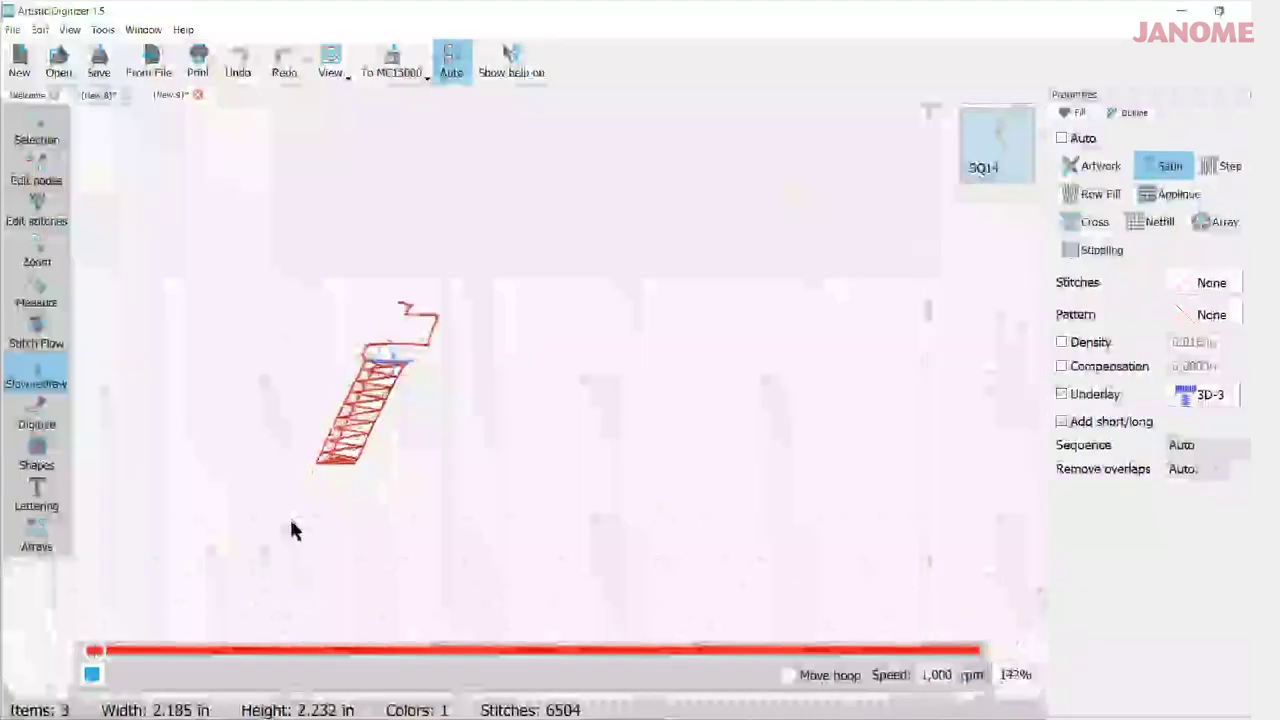
pyautogui.scroll(1, 291, 526)
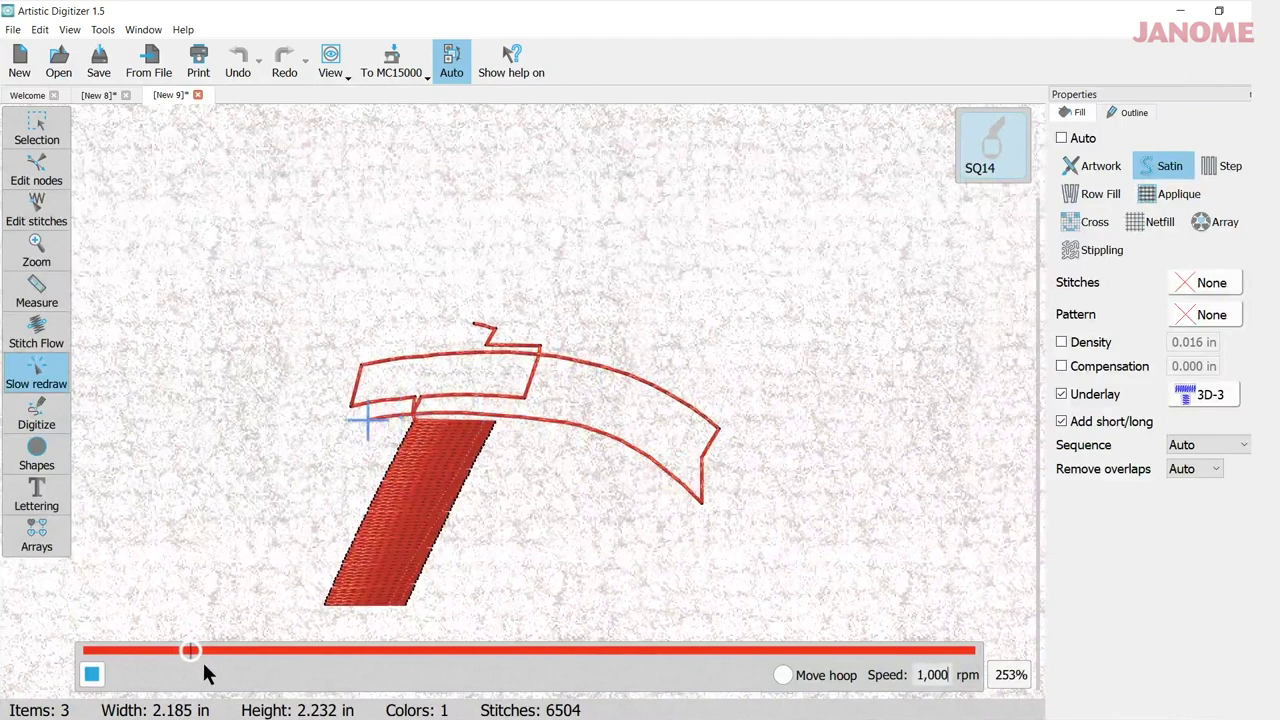
pyautogui.moveTo(186, 652); pyautogui.dragTo(686, 643)
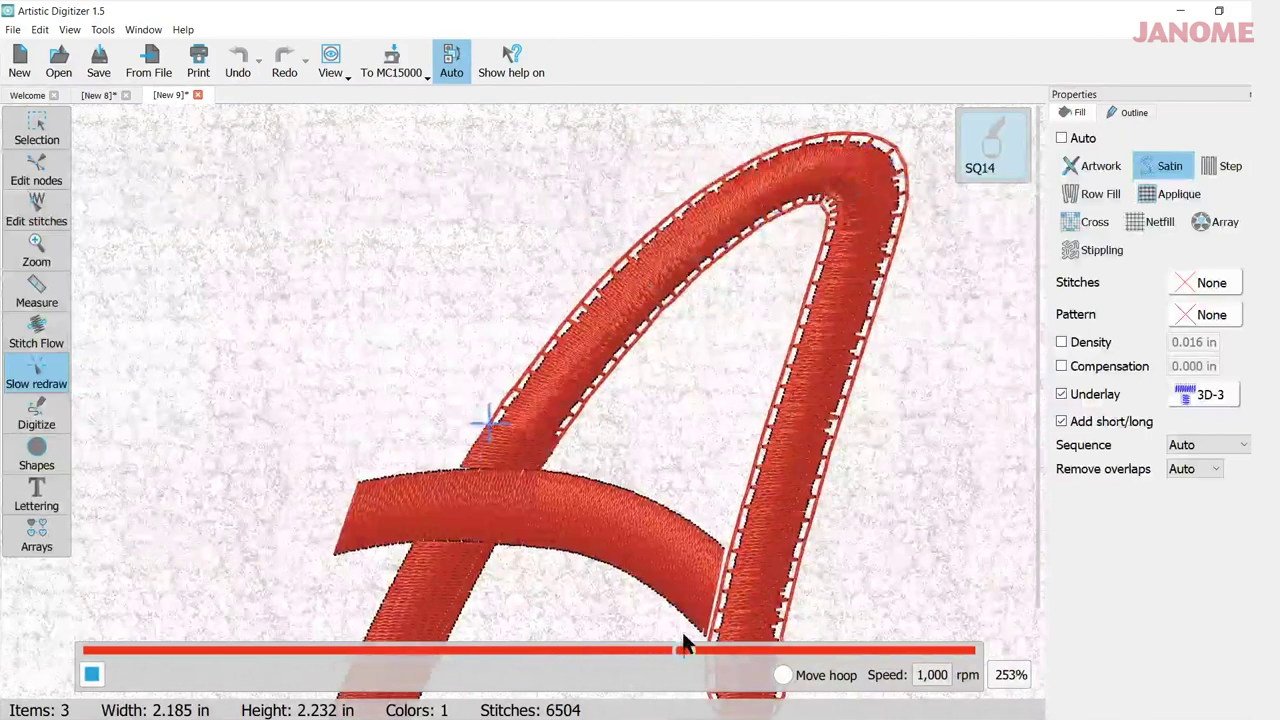
# Exit Slow redraw with the Selection tool, back to editing the 2.192 × 2.240 in A.
pyautogui.click(26, 137)
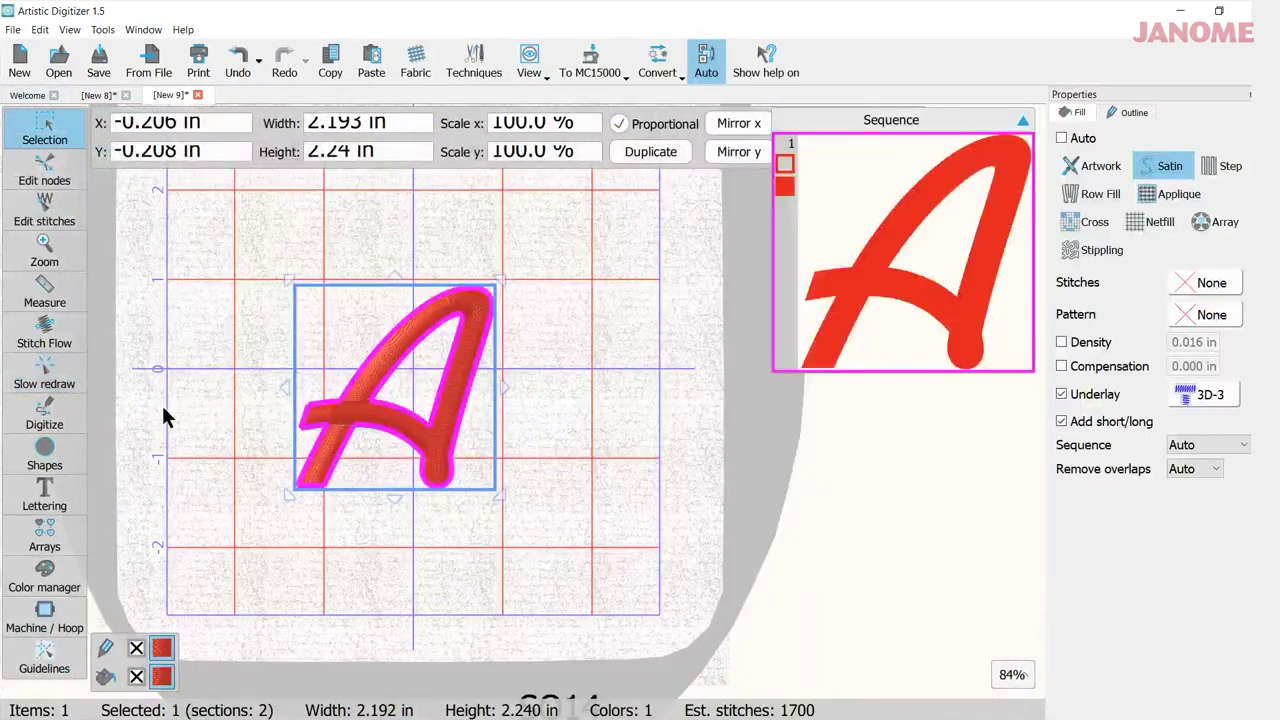